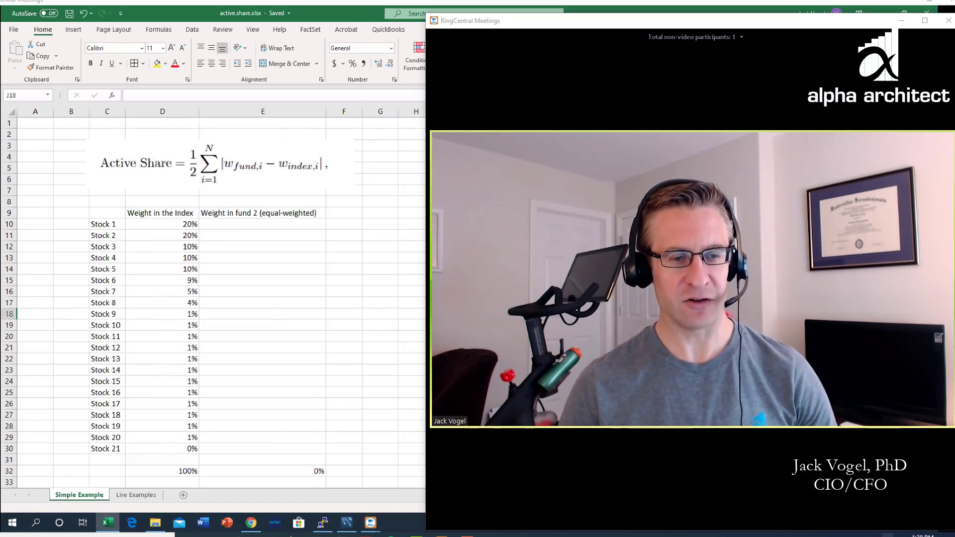
# Step: Point out Stock 9's index weight and the Active Share equation image
pyautogui.click(162, 314)
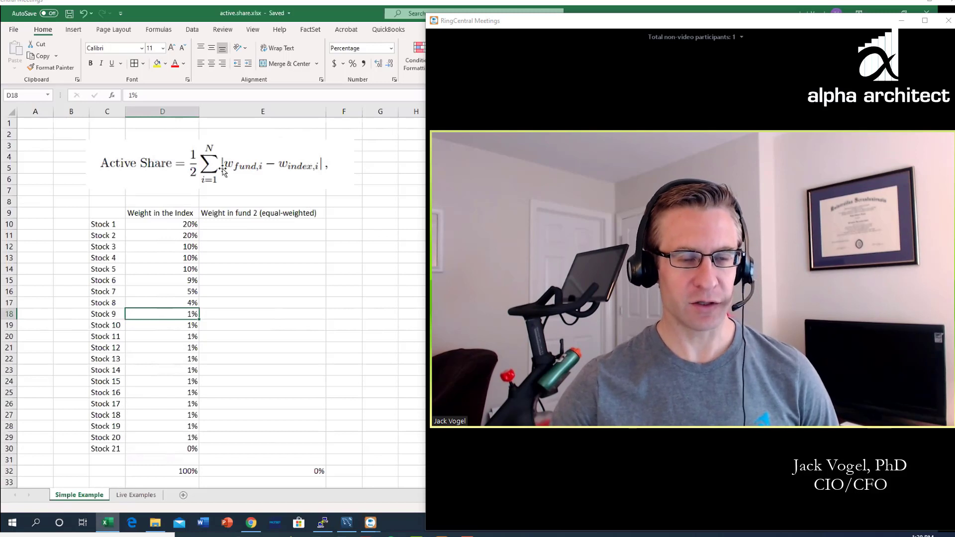
pyautogui.moveTo(488, 522)
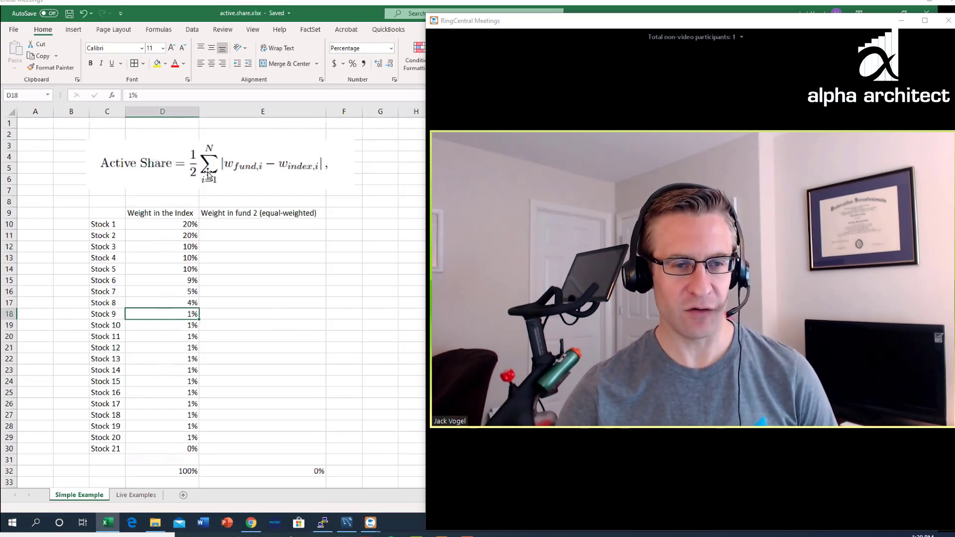
pyautogui.click(208, 174)
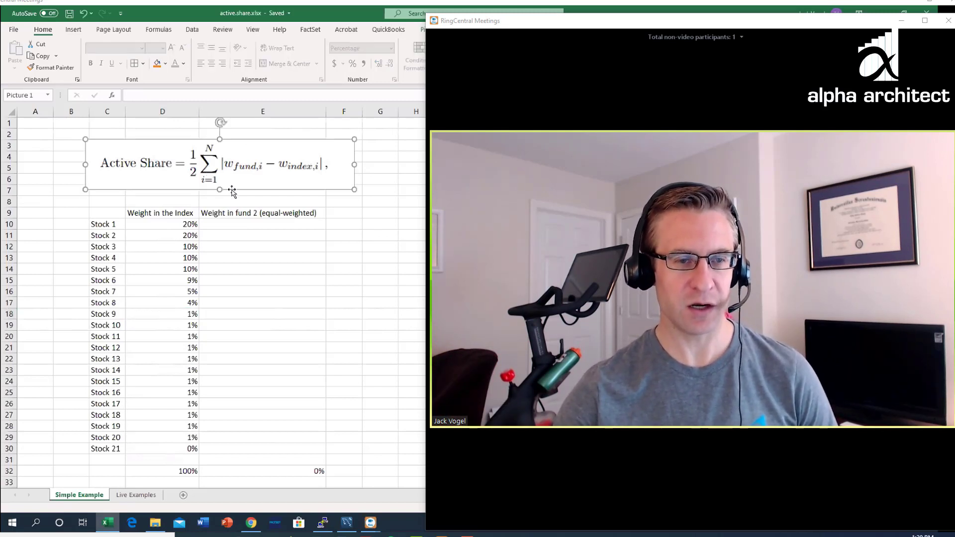
pyautogui.click(288, 204)
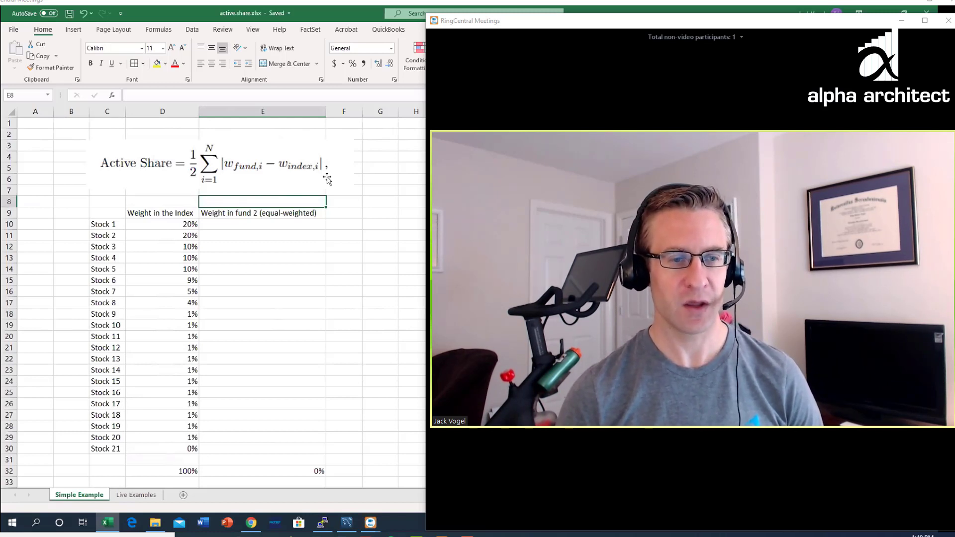
pyautogui.press('Down')
pyautogui.press('Down')
pyautogui.press('Left')
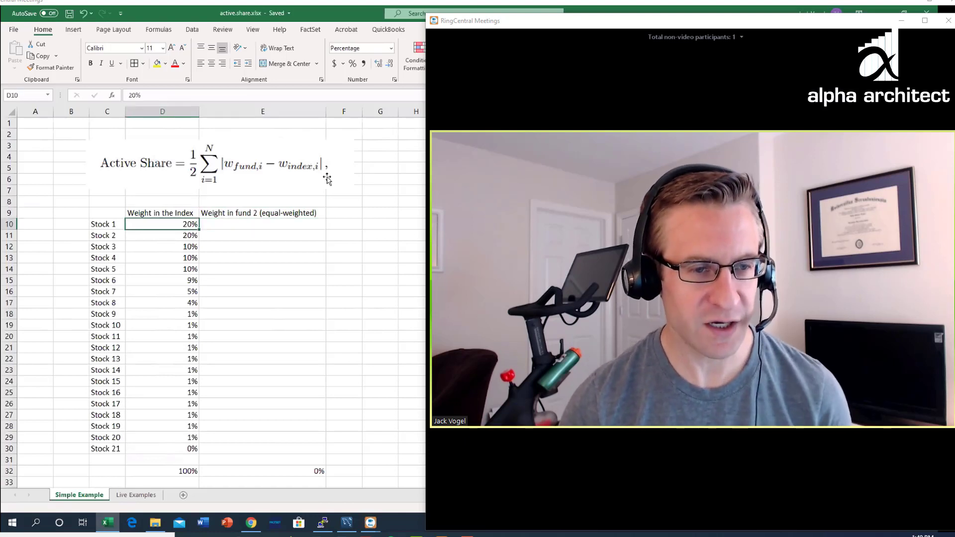
pyautogui.press('Up')
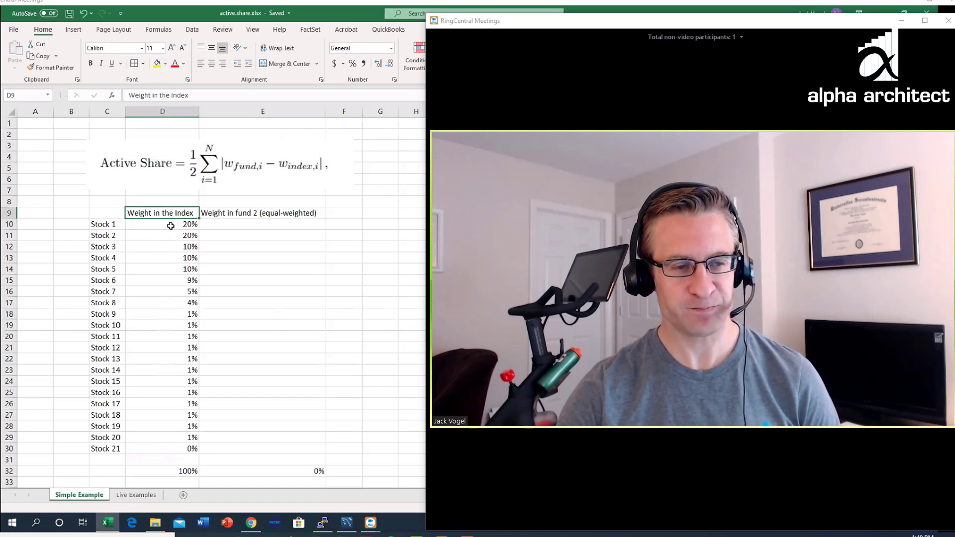
# Step: Review the index weights from Stock 1's 20% down to Stock 21, and check their SUM total
pyautogui.moveTo(113, 228); pyautogui.dragTo(119, 438)
pyautogui.click(193, 227)
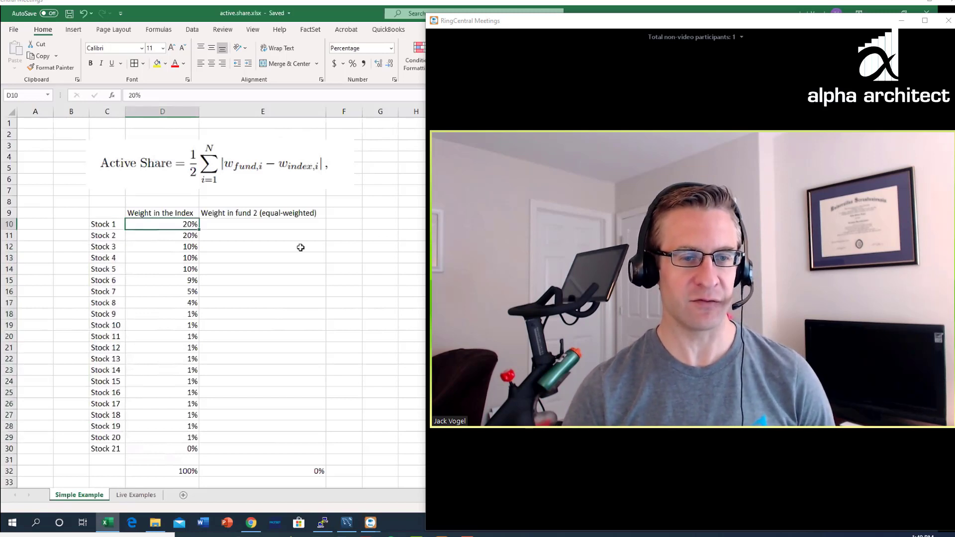
pyautogui.press('Down')
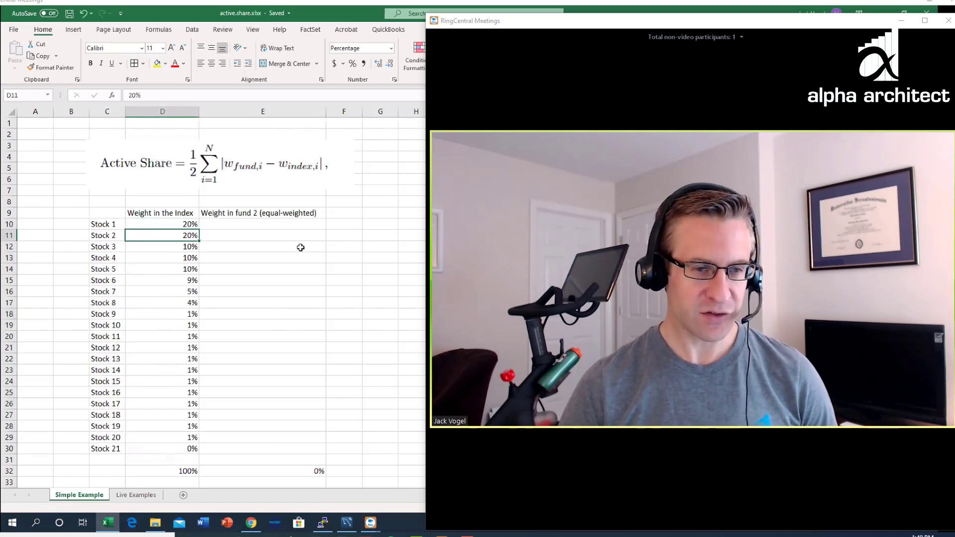
pyautogui.press('Down')
pyautogui.press('Down')
pyautogui.press('Down')
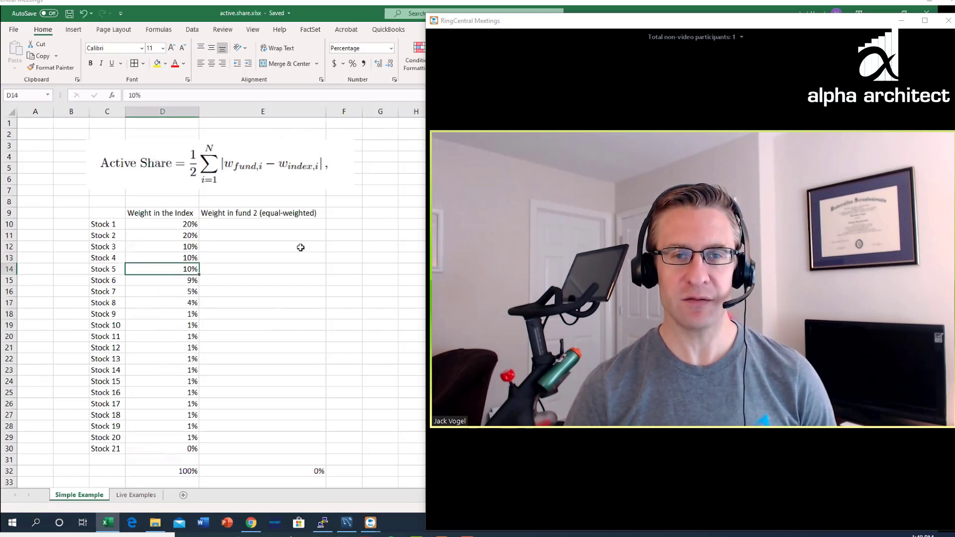
pyautogui.press('Down')
pyautogui.press('Down')
pyautogui.press('Down')
pyautogui.press('Down')
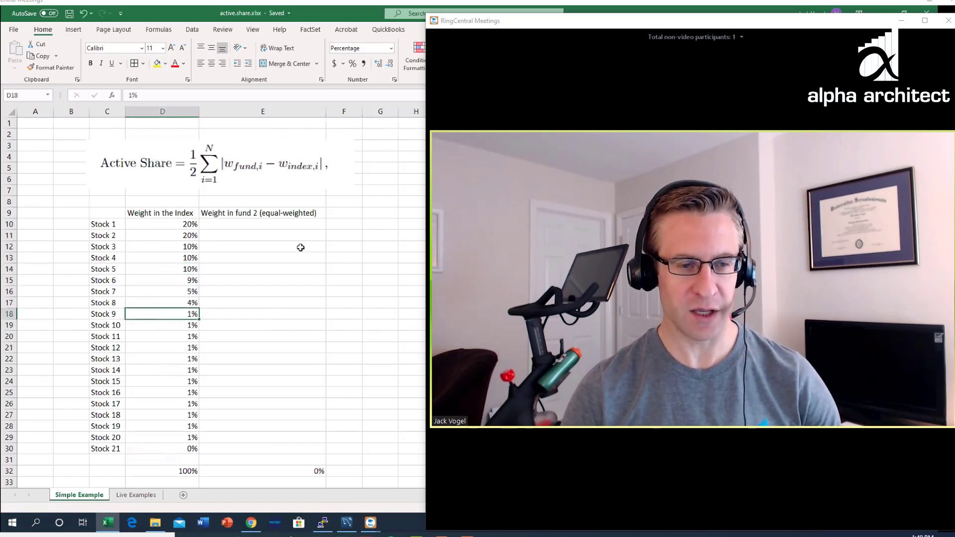
pyautogui.hotkey('ctrl', 'shift', 'Down')
pyautogui.press('Down')
pyautogui.press('Down')
pyautogui.press('Down')
pyautogui.press('Down')
pyautogui.press('Down')
pyautogui.press('Down')
pyautogui.press('Down')
pyautogui.press('Down')
pyautogui.press('Down')
pyautogui.press('Down')
pyautogui.press('Down')
pyautogui.press('Down')
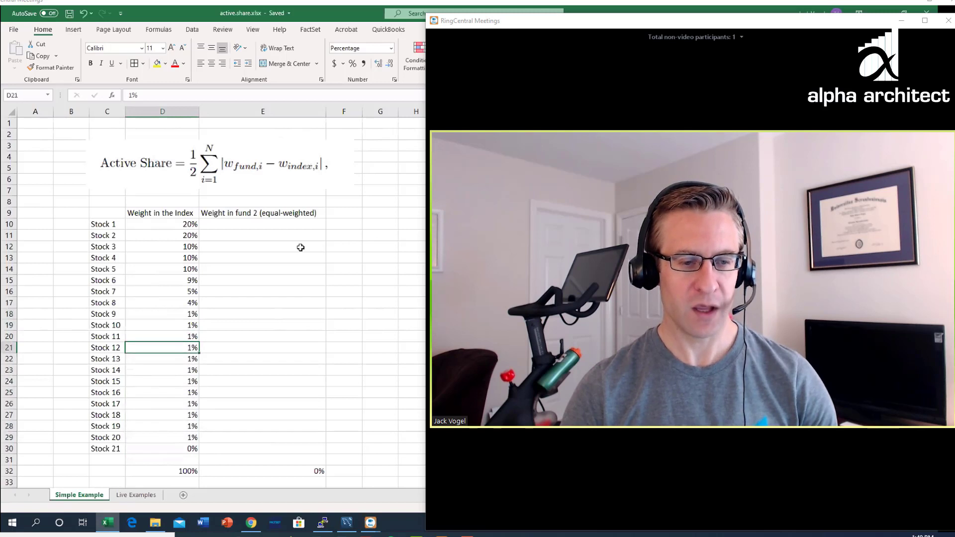
pyautogui.doubleClick(181, 470)
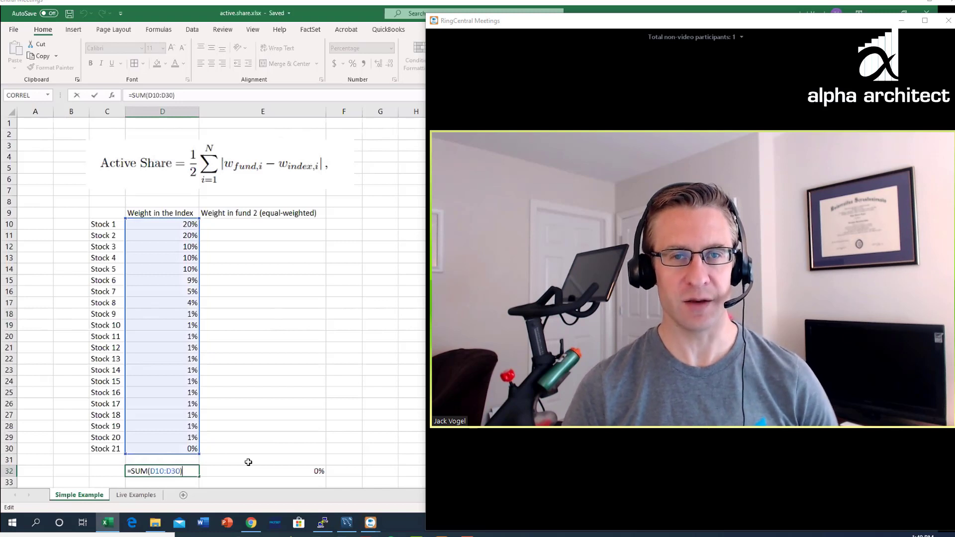
pyautogui.press('Escape')
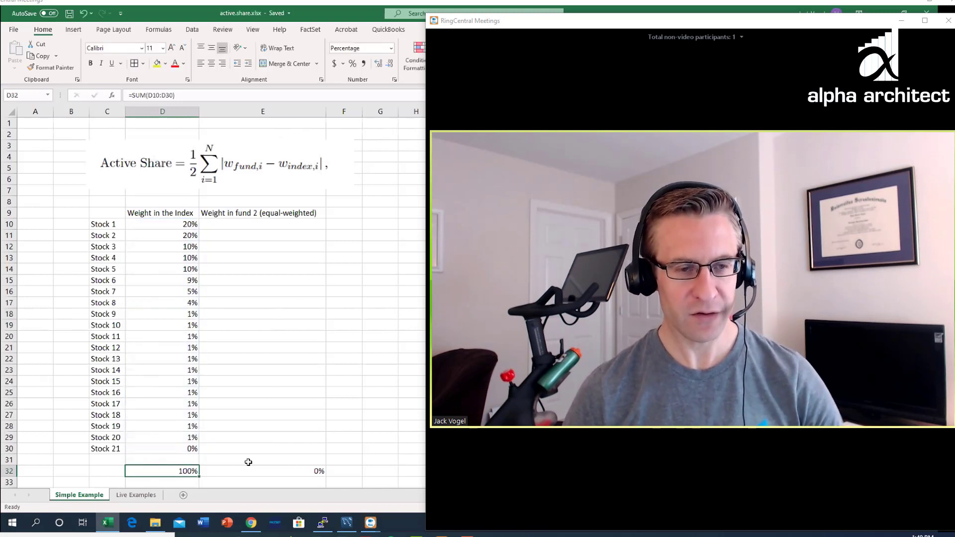
# Step: Give fund 2 a 5% weight for Stocks 1–20 and 0% for Stock 21
pyautogui.click(253, 224)
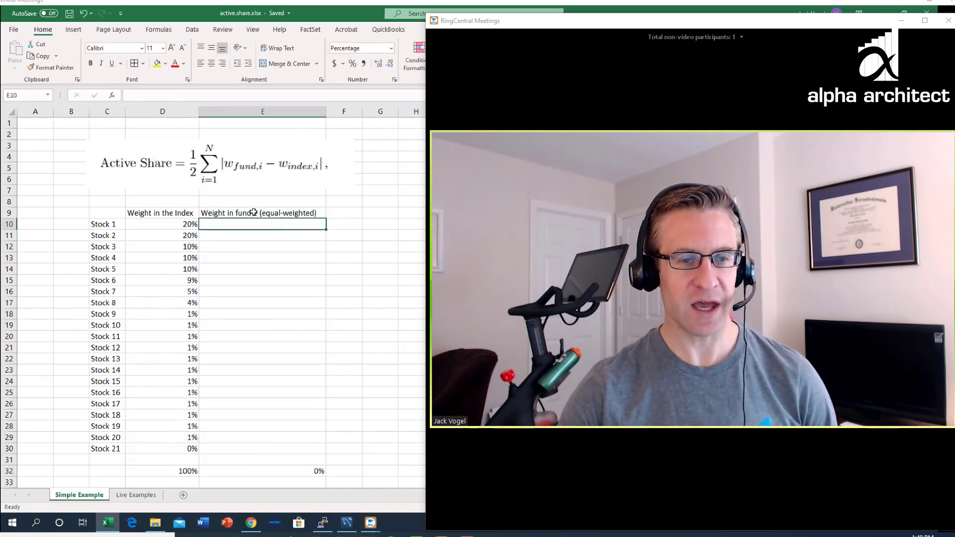
pyautogui.click(9, 448)
pyautogui.rightClick(9, 448)
pyautogui.click(262, 397)
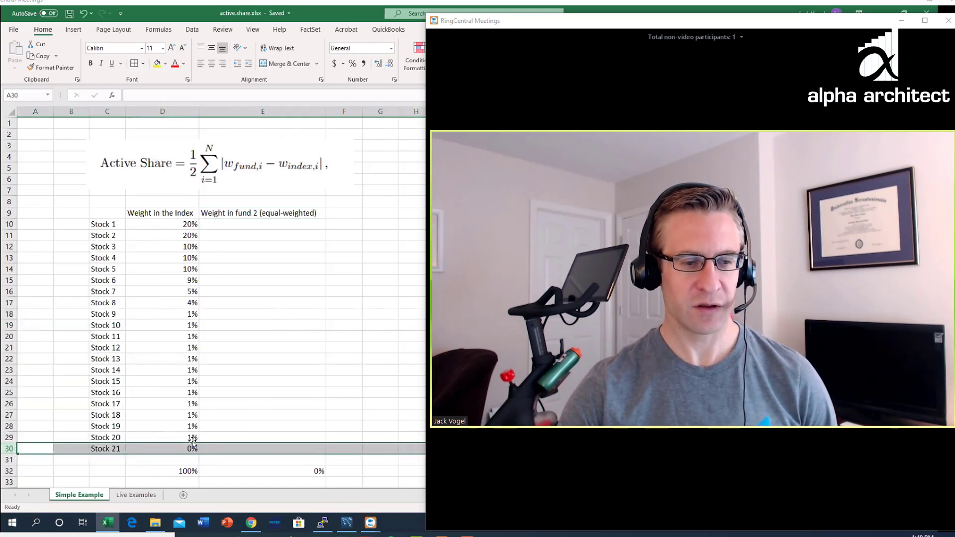
pyautogui.click(261, 225)
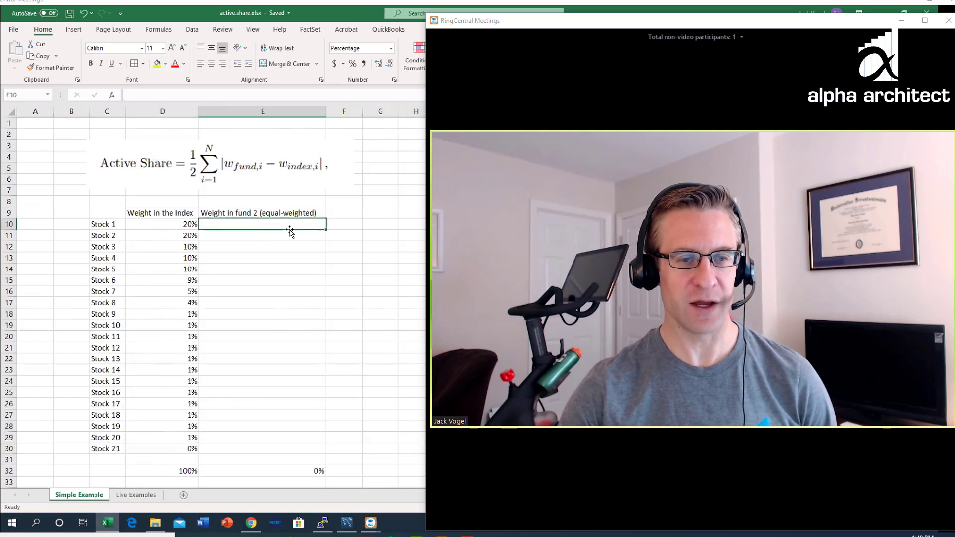
pyautogui.click(276, 214)
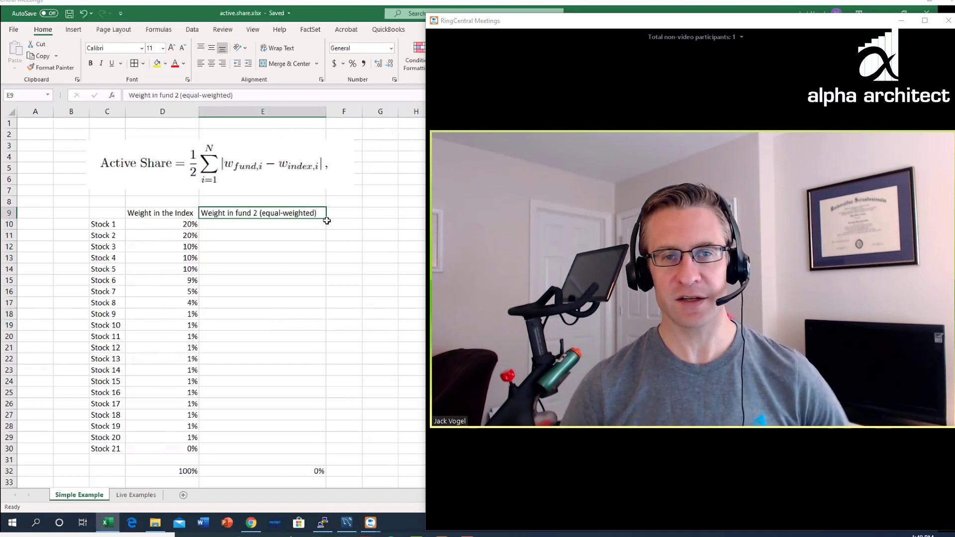
pyautogui.press('Down')
pyautogui.write('5')
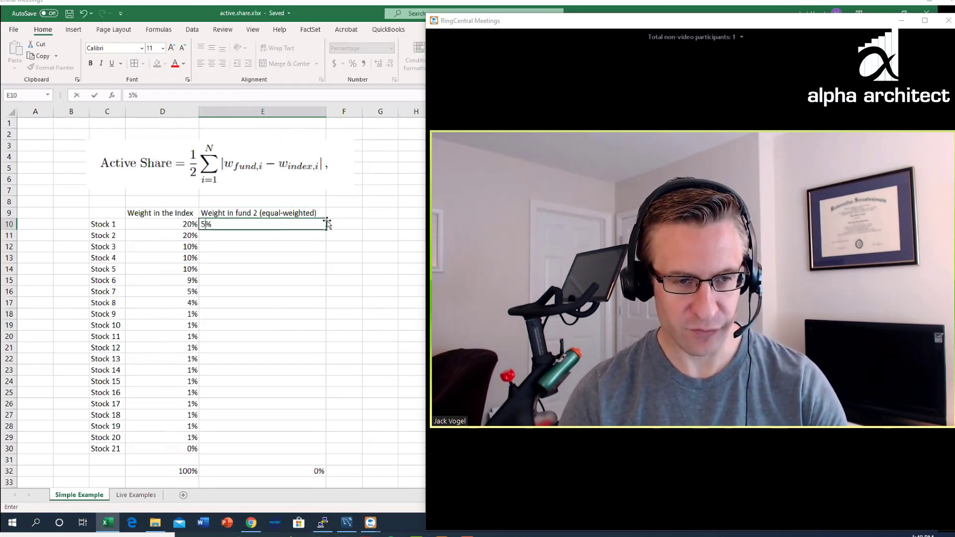
pyautogui.hotkey('ctrl', 'Return')
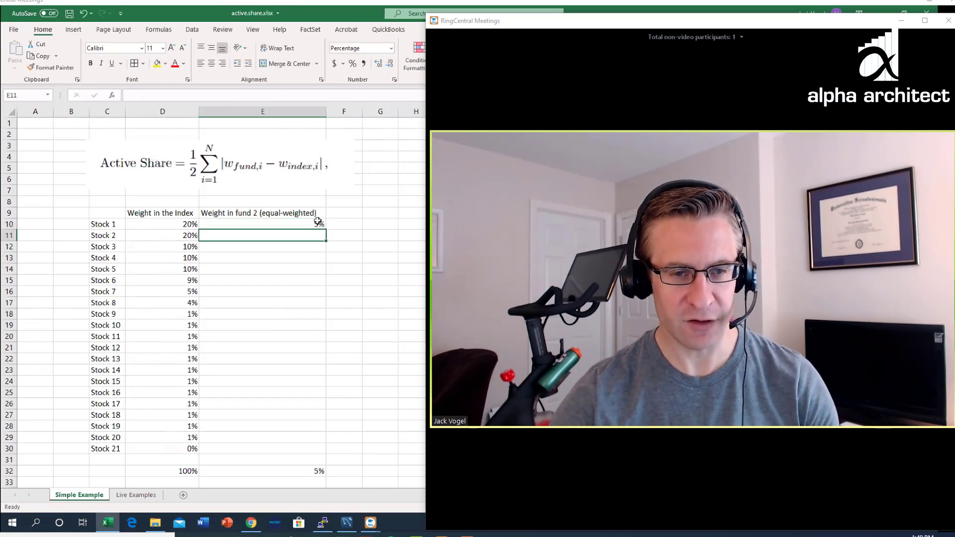
pyautogui.moveTo(326, 231); pyautogui.dragTo(286, 441)
pyautogui.click(296, 453)
pyautogui.write('0%')
pyautogui.hotkey('ctrl', 'Return')
# Step: Confirm the =SUM(E10:E30) total in E32 shows fund 2's weights add to 100%
pyautogui.press('Left')
pyautogui.press('Up')
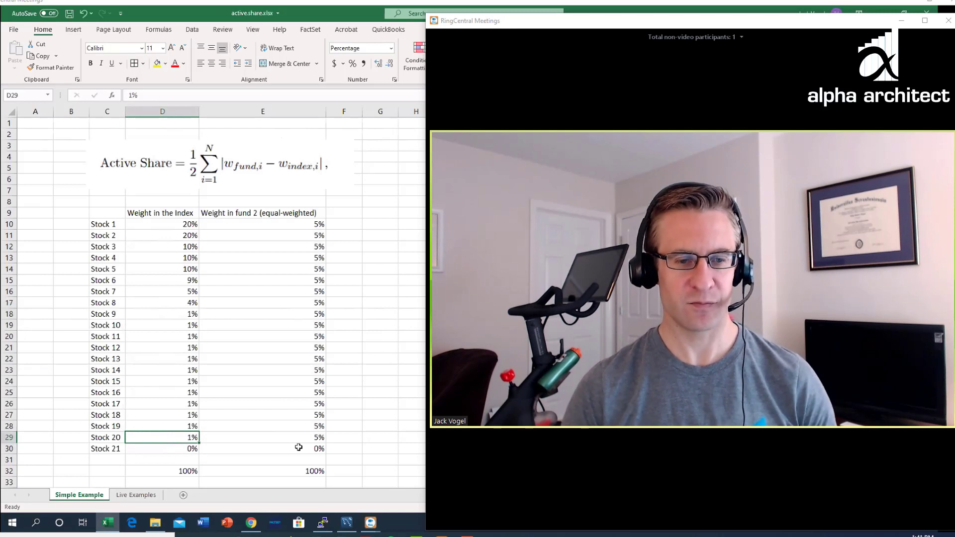
pyautogui.press('Right')
pyautogui.hotkey('shift', 'Up')
pyautogui.hotkey('shift', 'Up')
pyautogui.hotkey('shift', 'Up')
pyautogui.hotkey('shift', 'Up')
pyautogui.hotkey('shift', 'Up')
pyautogui.hotkey('shift', 'Up')
pyautogui.hotkey('shift', 'Up')
pyautogui.hotkey('shift', 'Up')
pyautogui.hotkey('shift', 'Up')
pyautogui.hotkey('shift', 'Up')
pyautogui.hotkey('shift', 'Up')
pyautogui.hotkey('shift', 'Up')
pyautogui.hotkey('shift', 'Up')
pyautogui.hotkey('shift', 'Up')
pyautogui.hotkey('shift', 'Up')
pyautogui.hotkey('shift', 'Up')
pyautogui.hotkey('shift', 'Up')
pyautogui.hotkey('shift', 'Up')
pyautogui.hotkey('shift', 'Up')
pyautogui.hotkey('shift', 'Up')
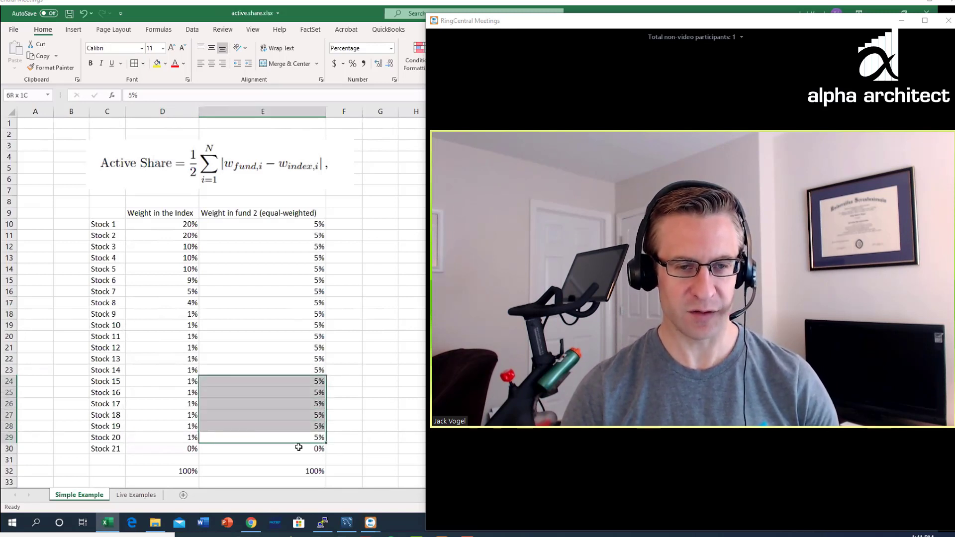
pyautogui.hotkey('shift', 'Down')
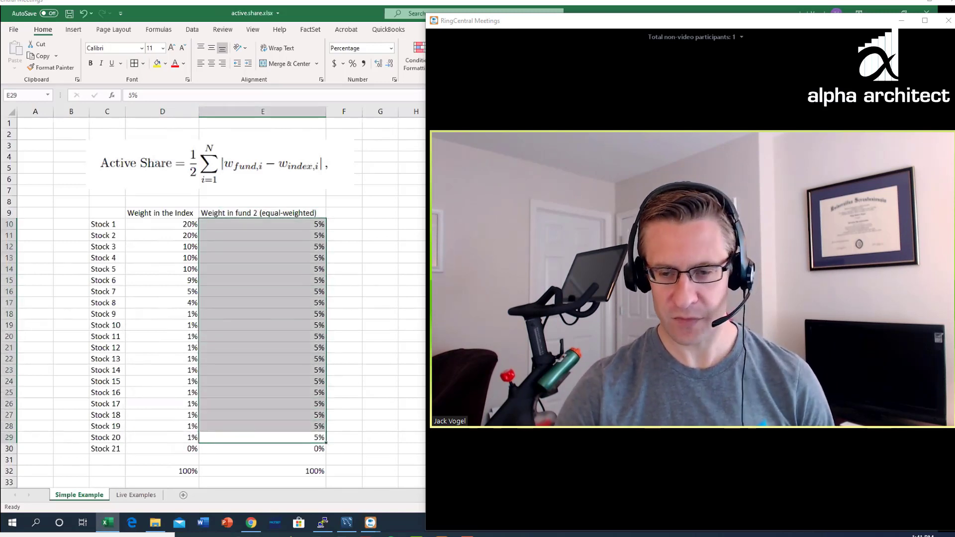
pyautogui.doubleClick(309, 472)
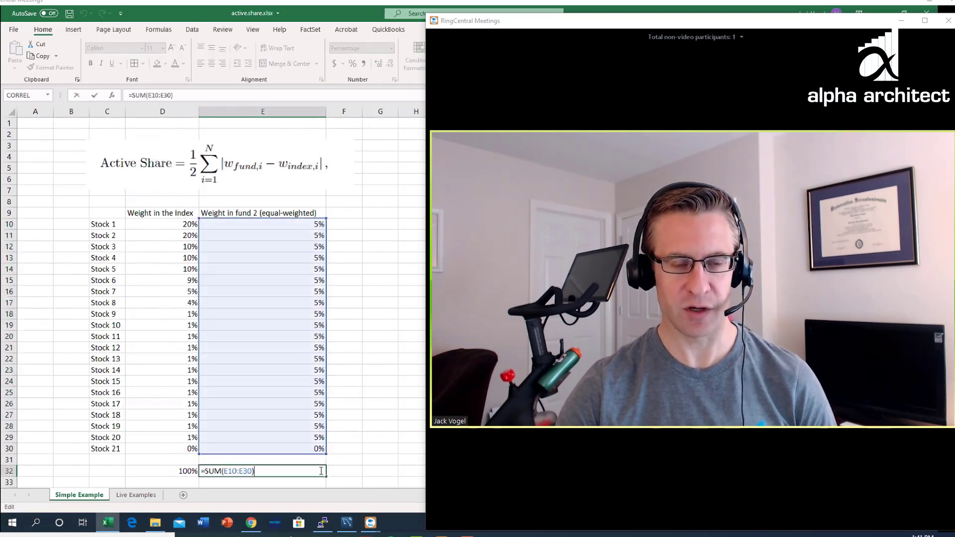
pyautogui.press('Return')
pyautogui.click(337, 211)
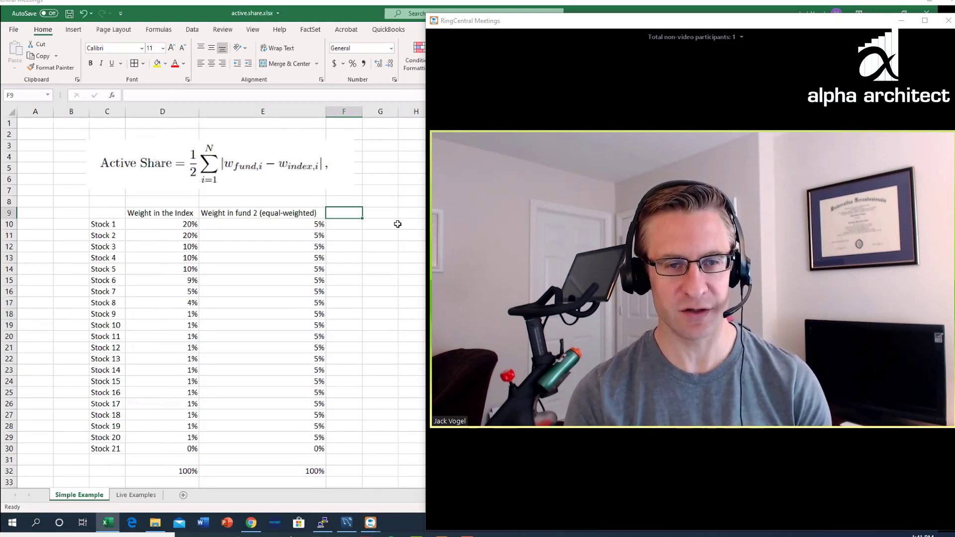
# Step: Enter the 'Acitve Share Calculation' header in F9 and widen column F to fit it
pyautogui.write('A')
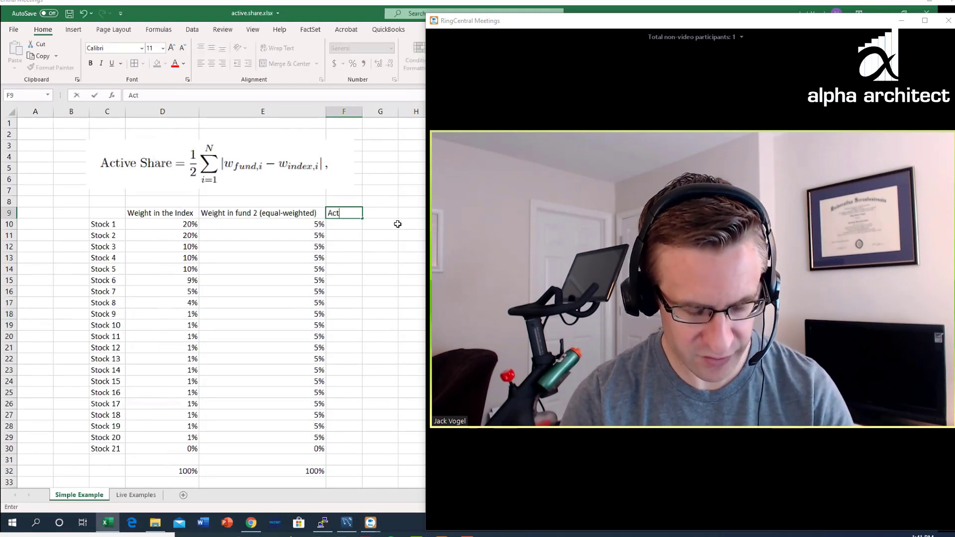
pyautogui.write('ct')
pyautogui.press('BackSpace')
pyautogui.press('BackSpace')
pyautogui.press('BackSpace')
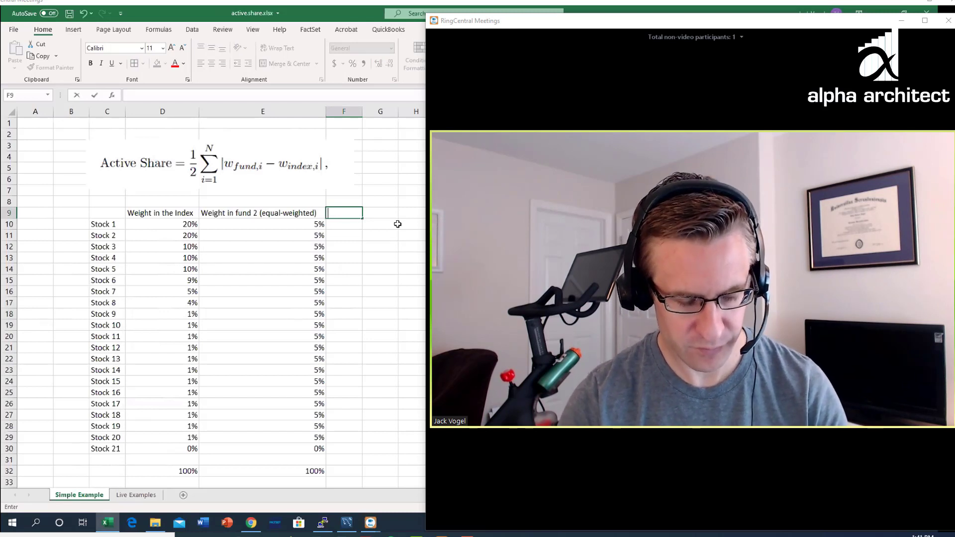
pyautogui.write('Acitve Share ')
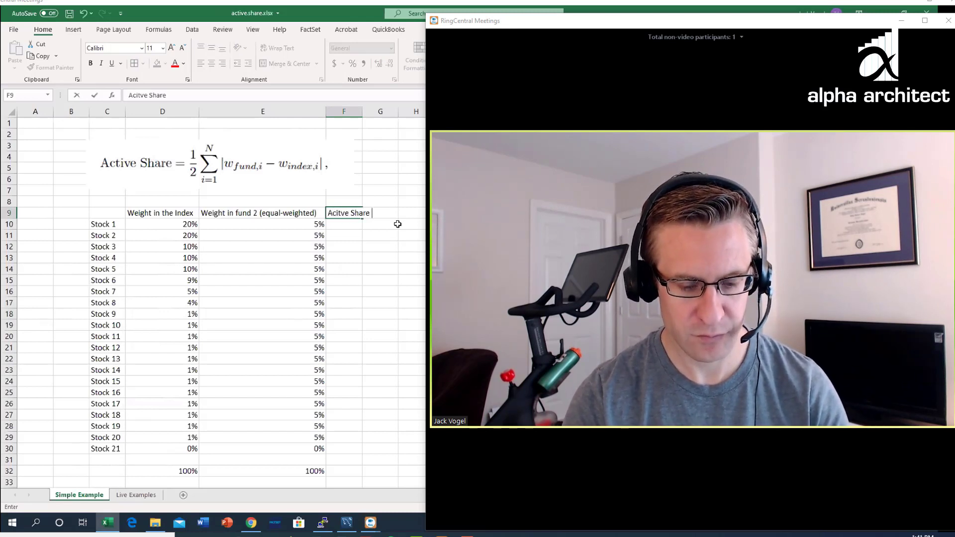
pyautogui.write('(')
pyautogui.write('Calculation')
pyautogui.press('Return')
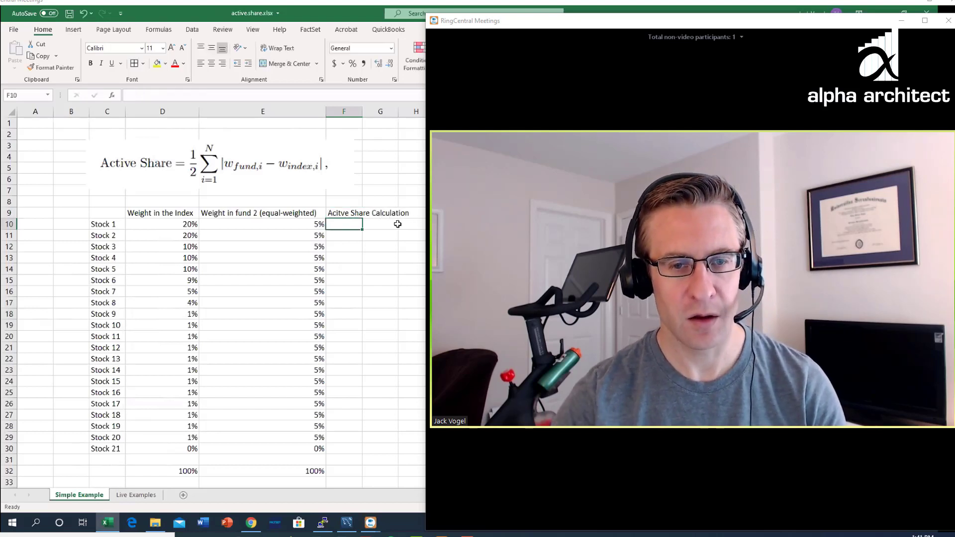
pyautogui.moveTo(363, 112); pyautogui.dragTo(415, 112)
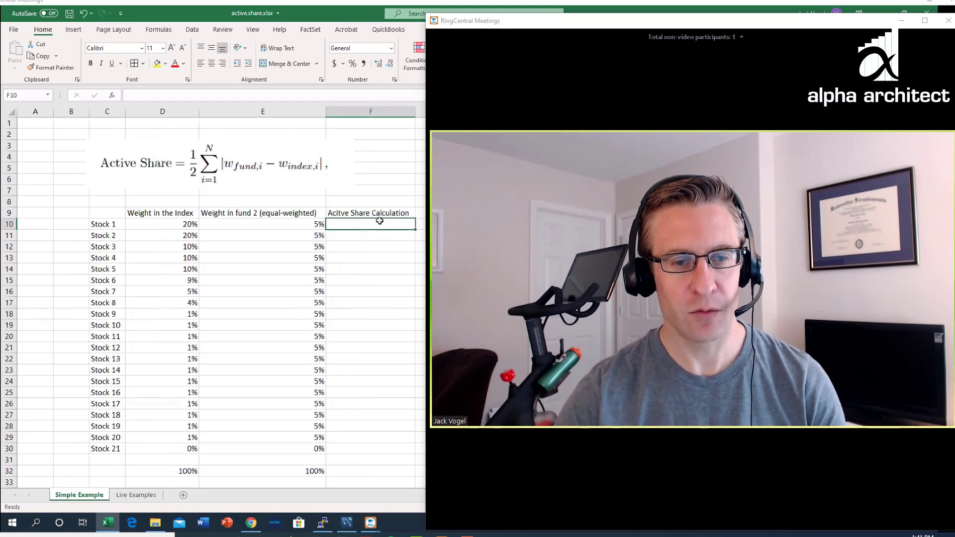
# Step: Enter =ABS(E10-D10) in F10, giving Stock 1's absolute weight difference of 0.15
pyautogui.write('=')
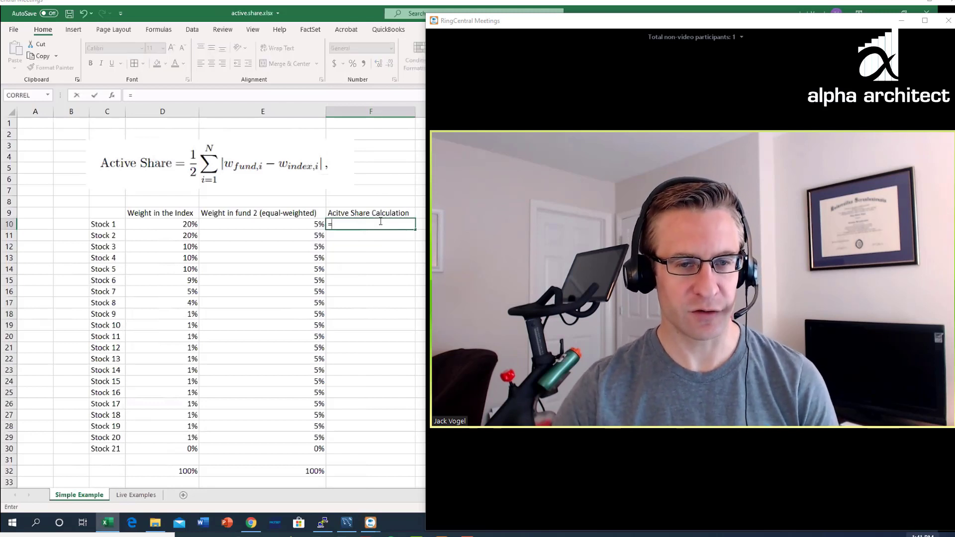
pyautogui.write('abs(')
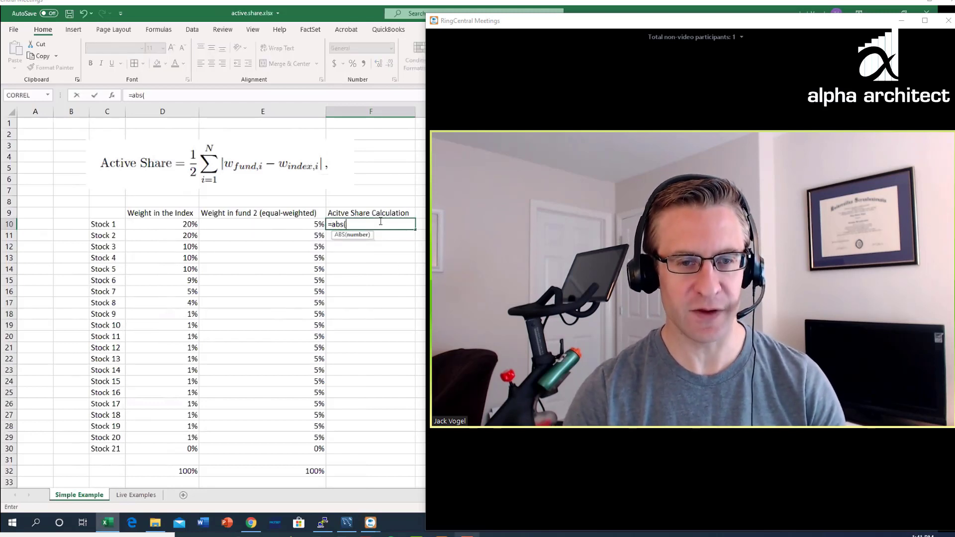
pyautogui.click(183, 223)
pyautogui.moveTo(427, 525); pyautogui.dragTo(470, 525)
pyautogui.click(235, 223)
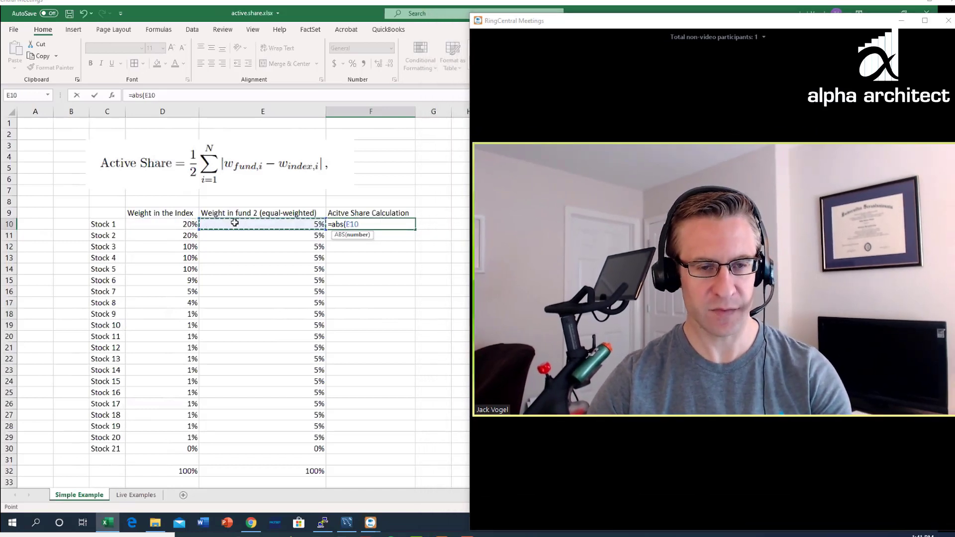
pyautogui.write('-')
pyautogui.click(191, 223)
pyautogui.write(')')
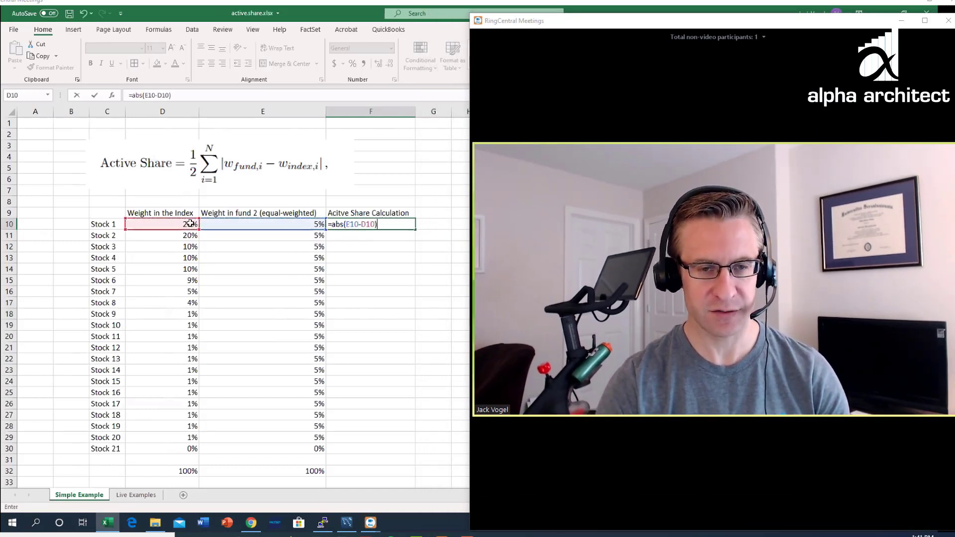
pyautogui.press('Return')
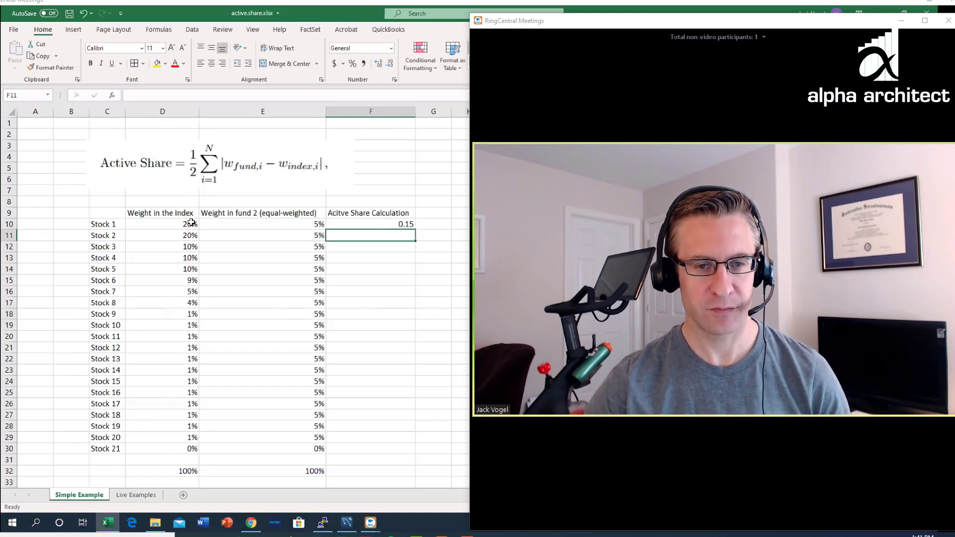
# Step: Format Stock 1's difference as a percentage and fill the formula down to Stock 21
pyautogui.click(377, 223)
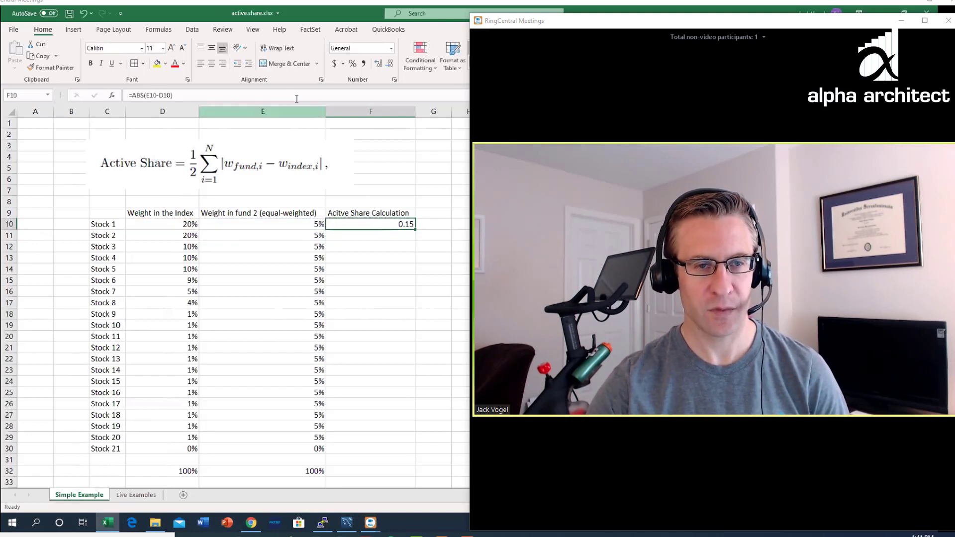
pyautogui.click(352, 64)
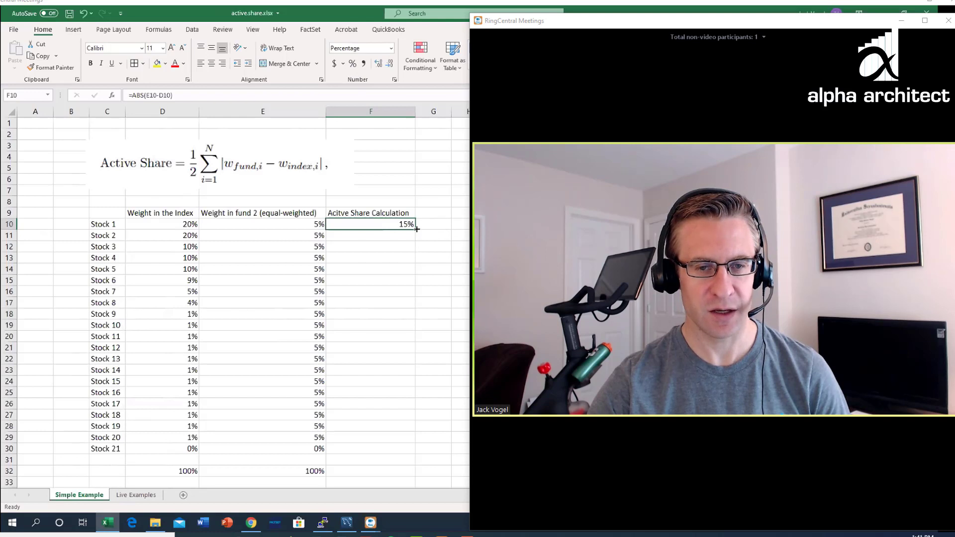
pyautogui.doubleClick(417, 229)
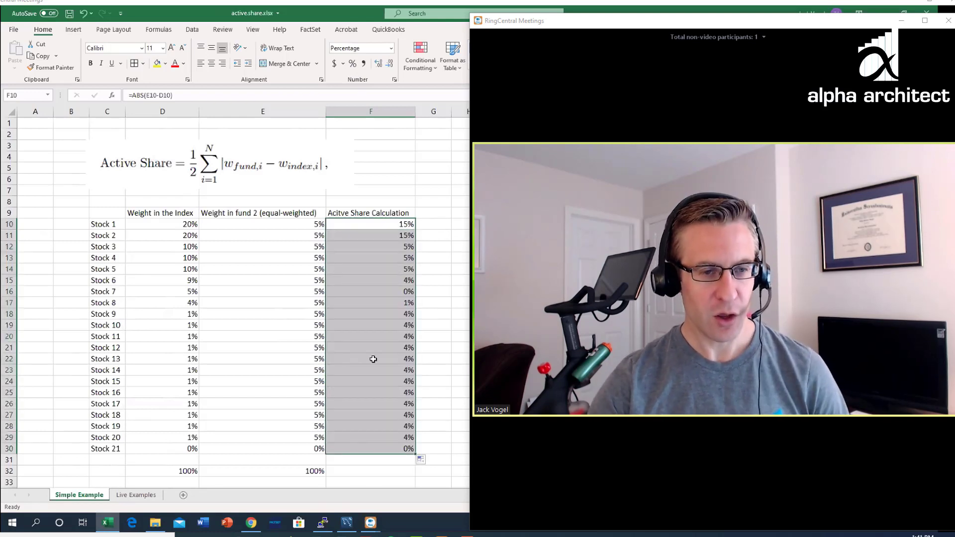
pyautogui.click(286, 295)
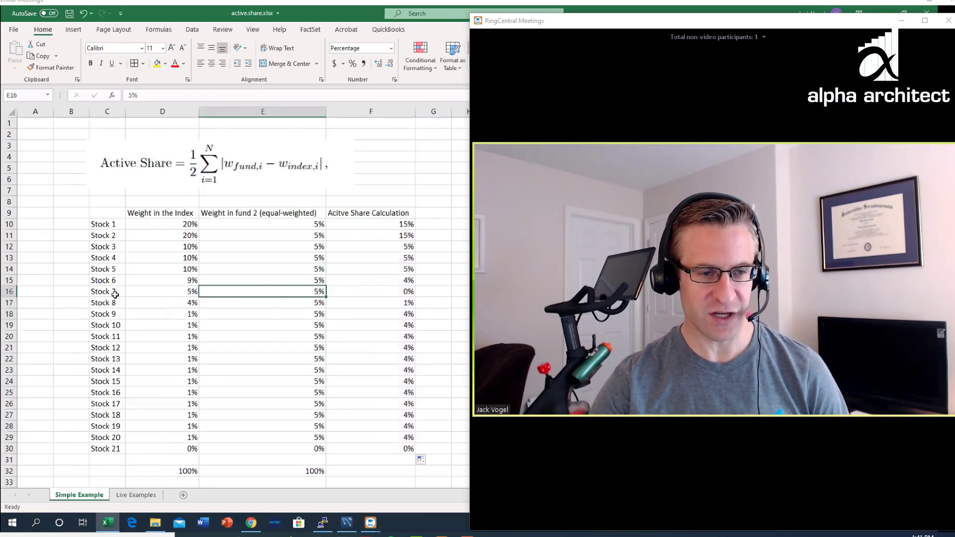
pyautogui.click(169, 291)
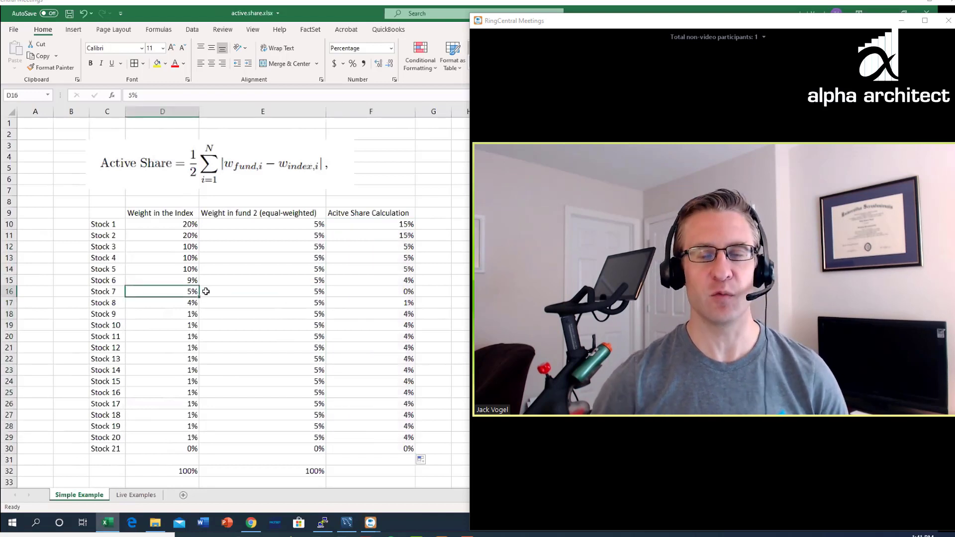
pyautogui.click(206, 292)
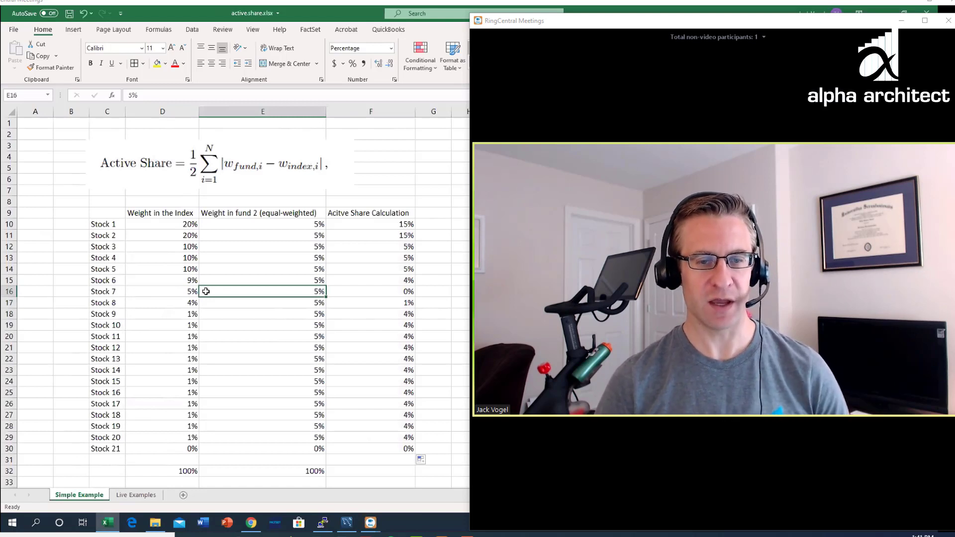
pyautogui.press('Right')
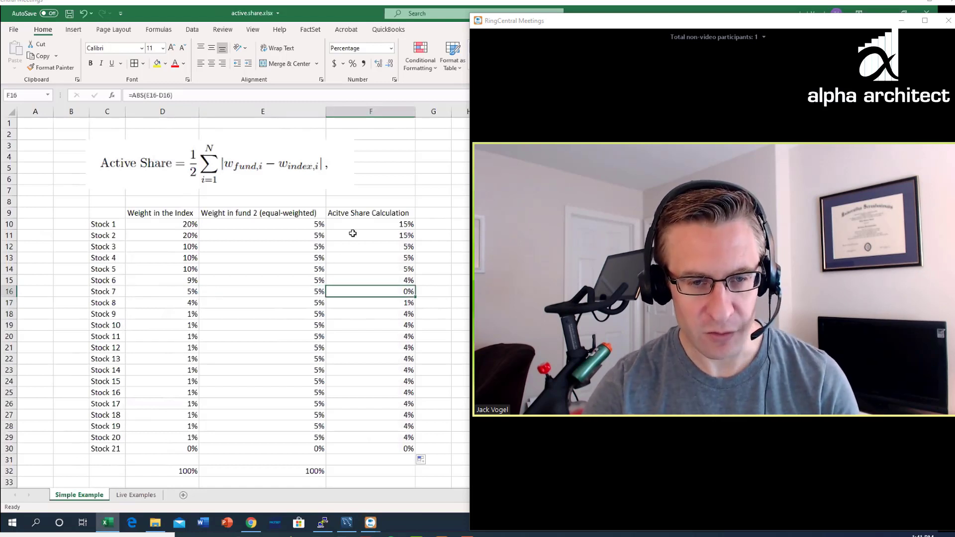
pyautogui.click(357, 223)
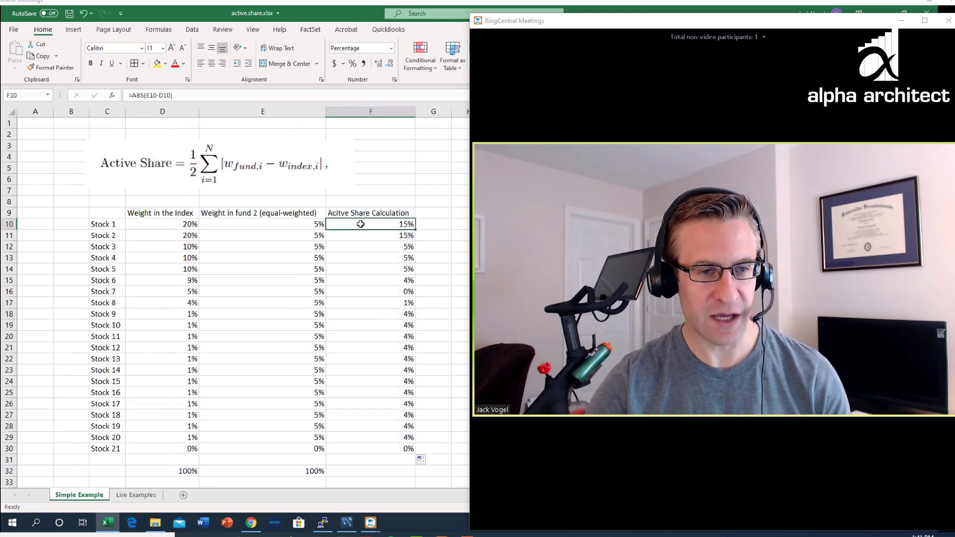
# Step: Delete the 100% weight totals in row 32 and label F31 'Active Share'
pyautogui.click(391, 473)
pyautogui.scroll(-1, 390, 473)
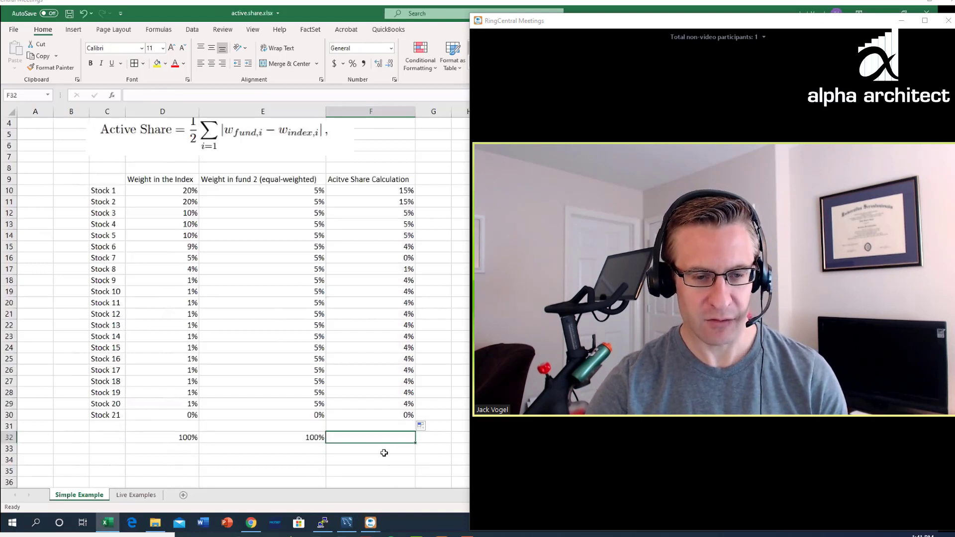
pyautogui.click(374, 426)
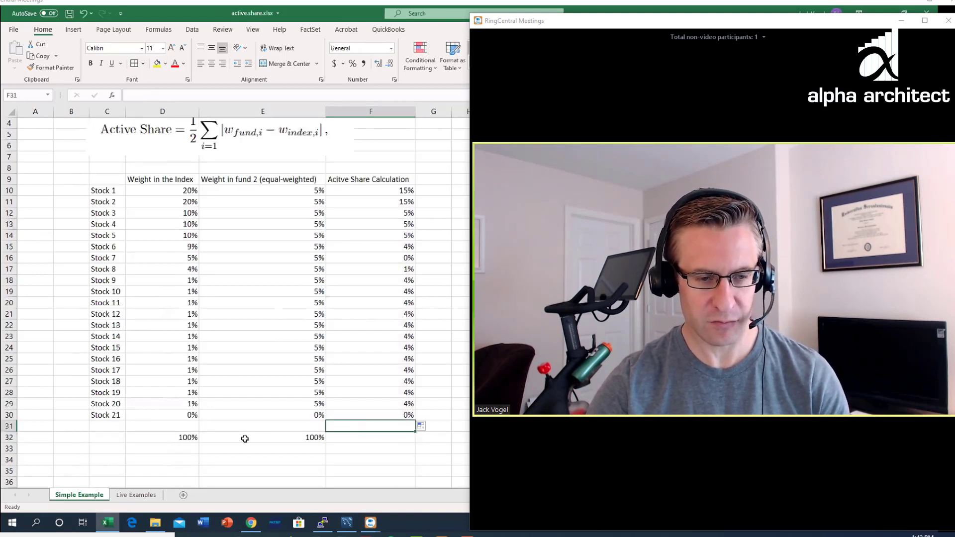
pyautogui.moveTo(180, 437); pyautogui.dragTo(266, 437)
pyautogui.press('Delete')
pyautogui.click(388, 429)
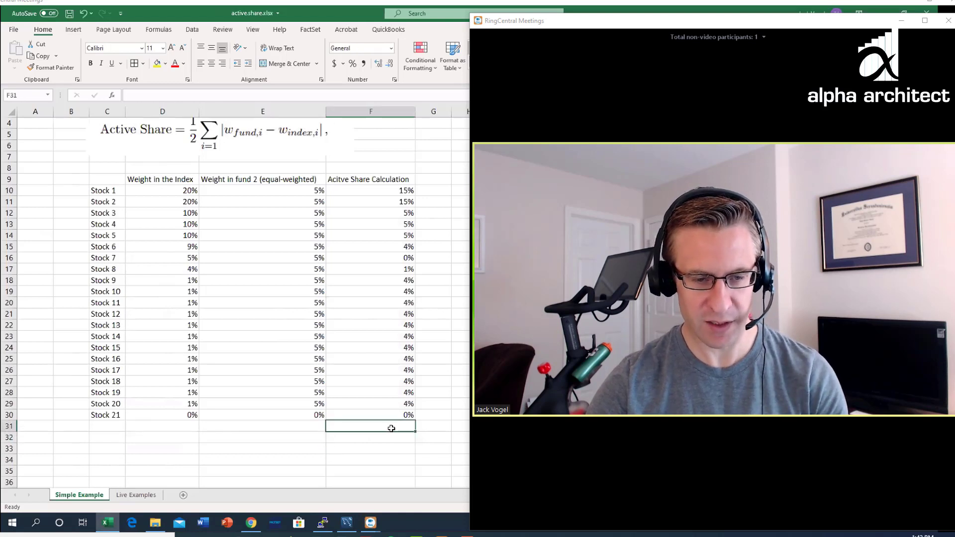
pyautogui.write('Active Share')
pyautogui.press('Return')
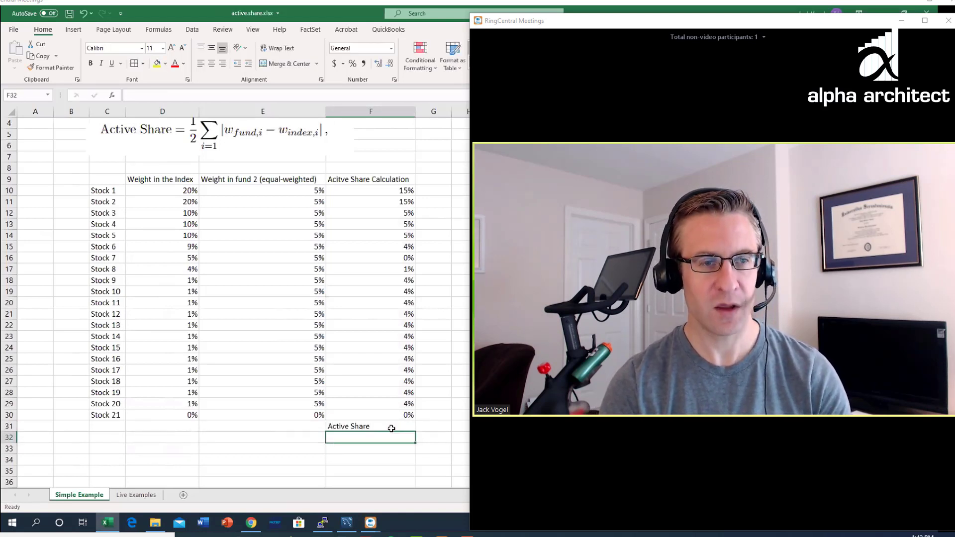
# Step: Enter =1/2*SUM(F10:F30) in F32, giving fund 2 an active share of 49%
pyautogui.write('=')
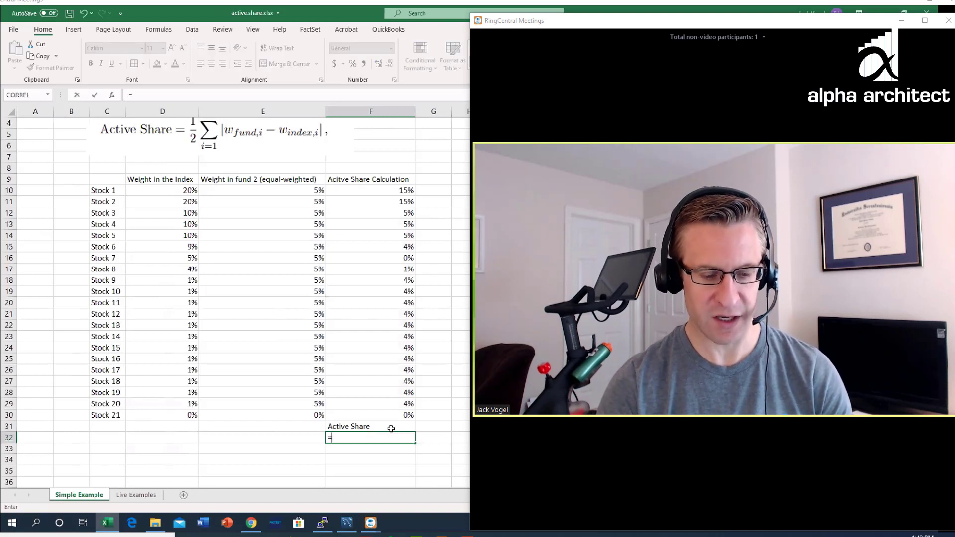
pyautogui.write('1/2')
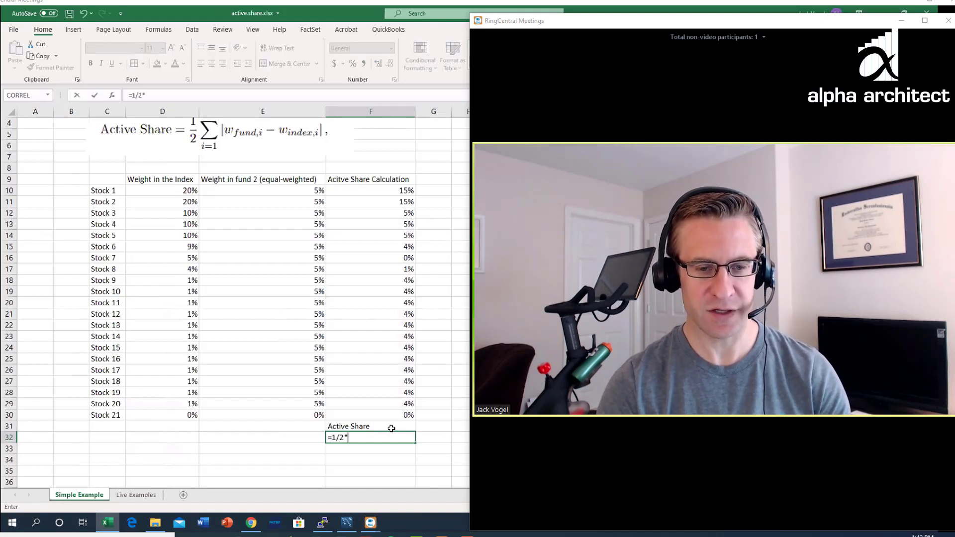
pyautogui.write('*sum(')
pyautogui.press('Up')
pyautogui.press('Up')
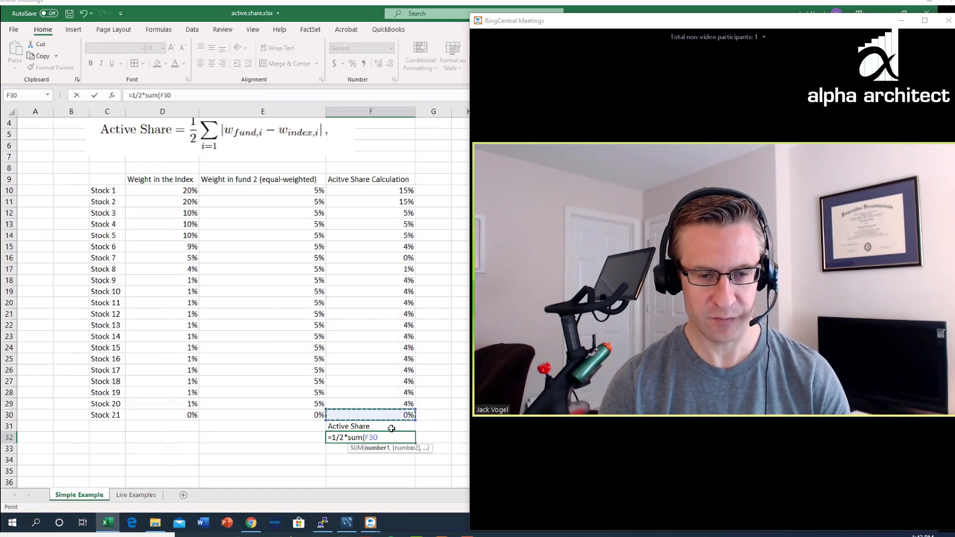
pyautogui.hotkey('ctrl', 'shift', 'Up')
pyautogui.hotkey('shift', 'Down')
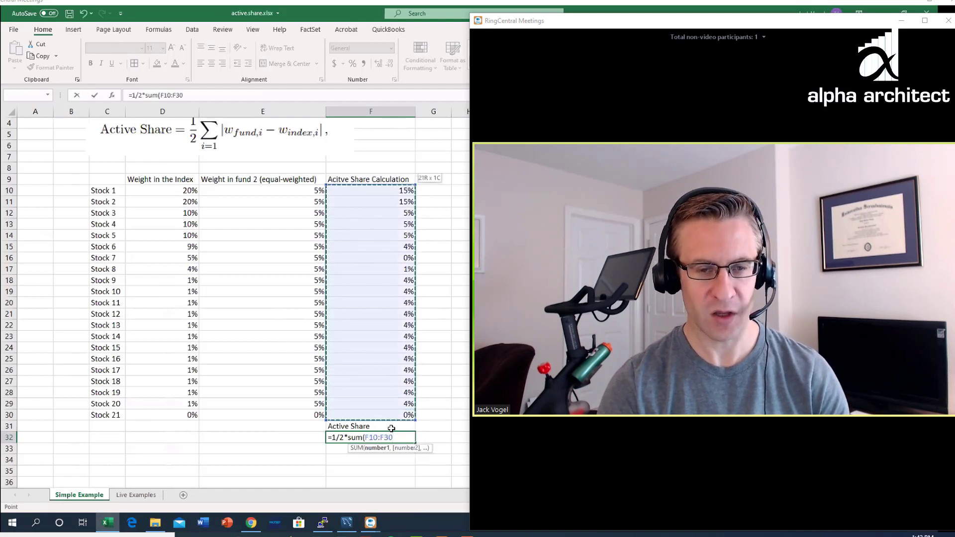
pyautogui.write(')')
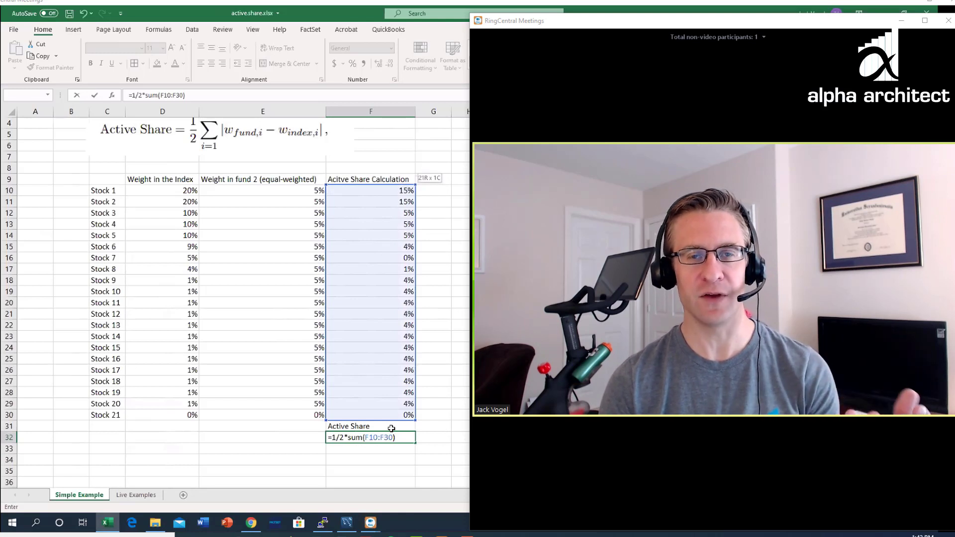
pyautogui.press('Return')
pyautogui.press('Up')
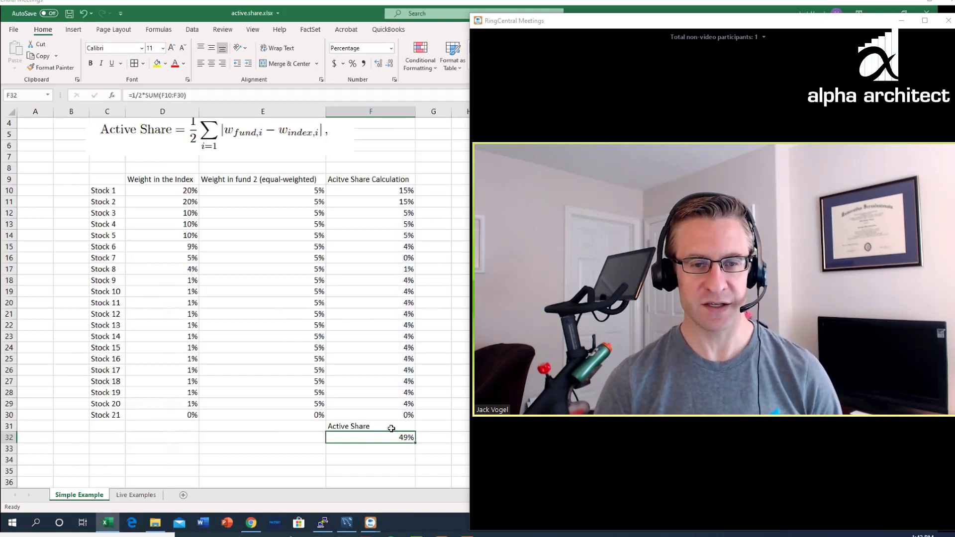
pyautogui.click(383, 259)
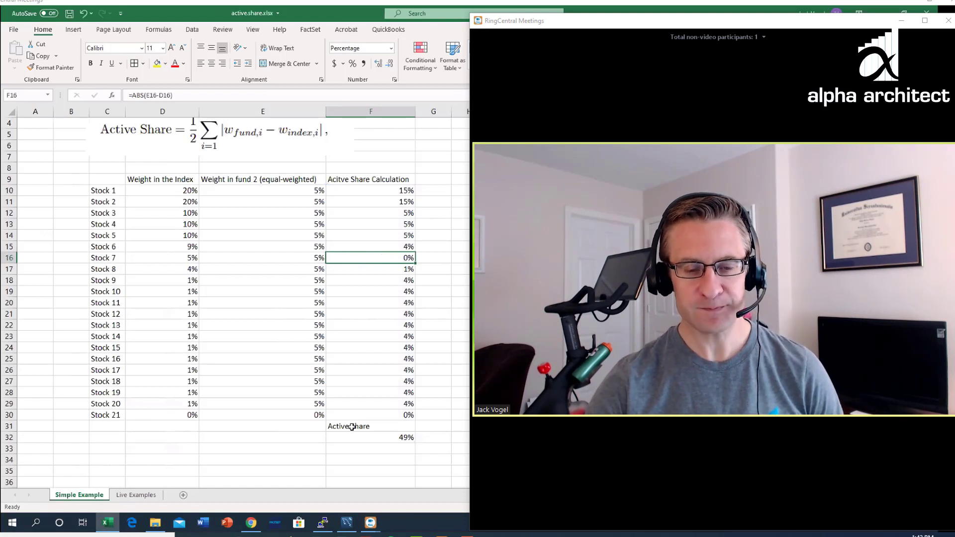
pyautogui.doubleClick(373, 438)
pyautogui.press('Return')
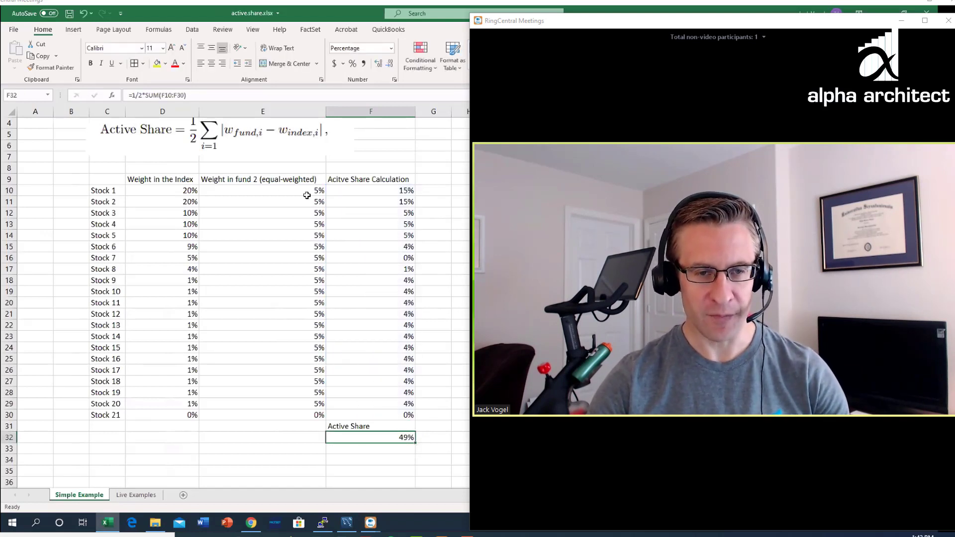
pyautogui.click(187, 192)
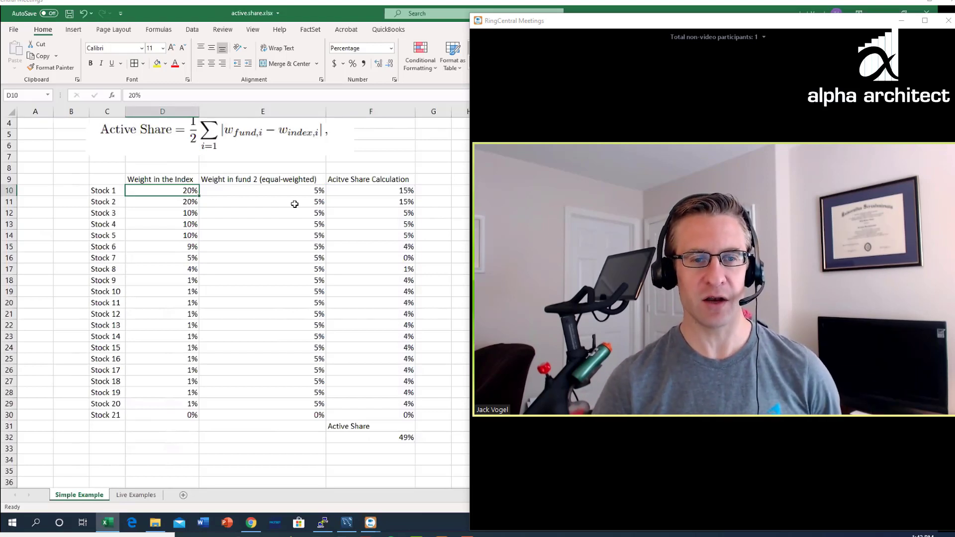
pyautogui.press('Right')
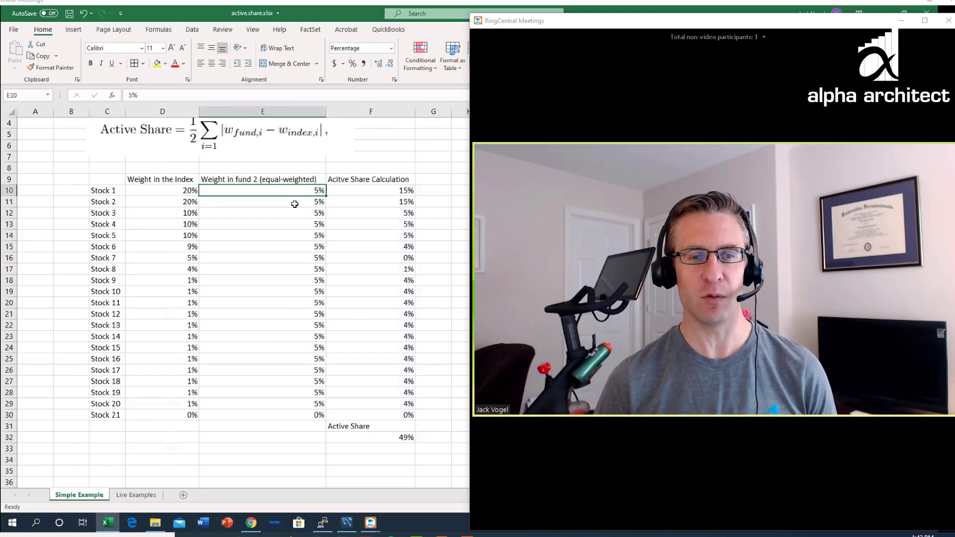
pyautogui.press('Right')
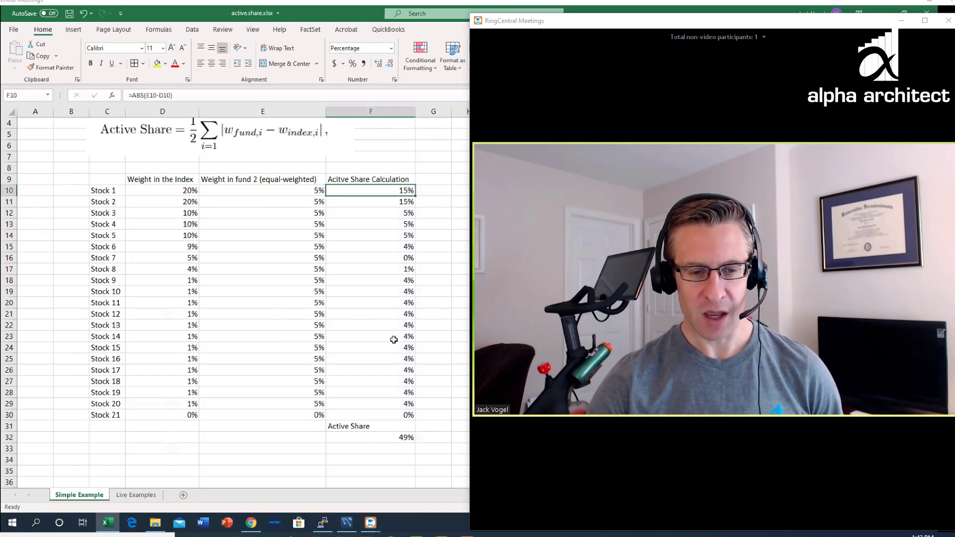
pyautogui.click(379, 440)
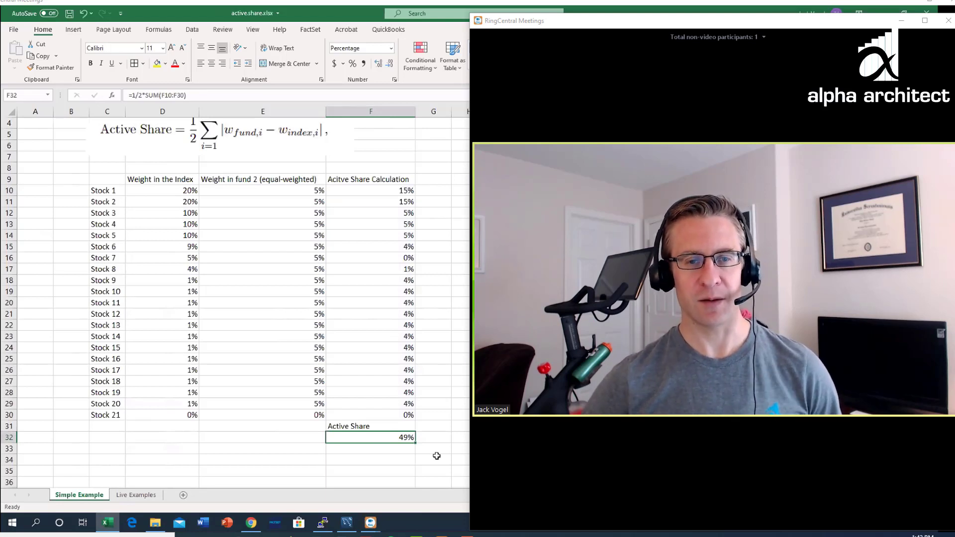
pyautogui.hscroll(1, 417, 183)
# Step: Type the 'Weight in Fund 3' header in G9 and widen column G to fit it
pyautogui.click(405, 180)
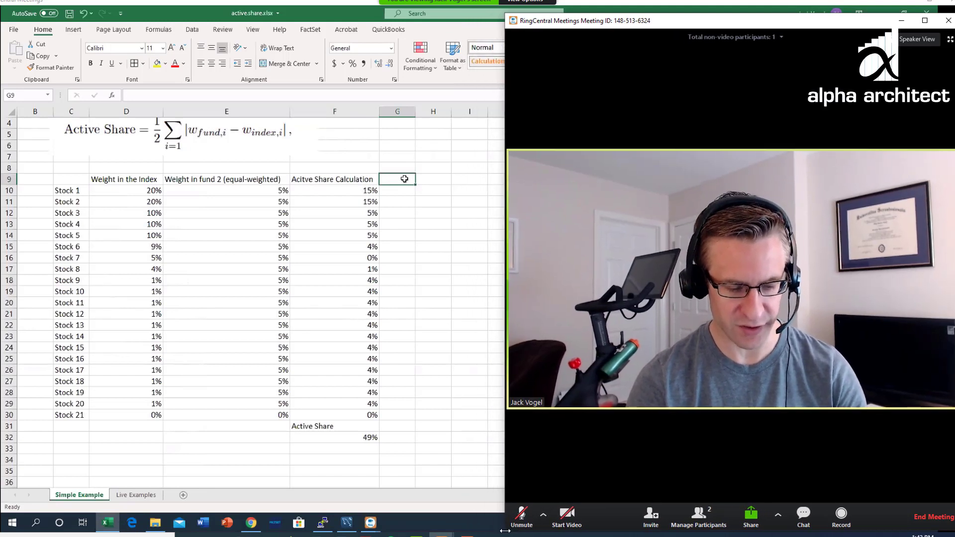
pyautogui.write('Fund 3')
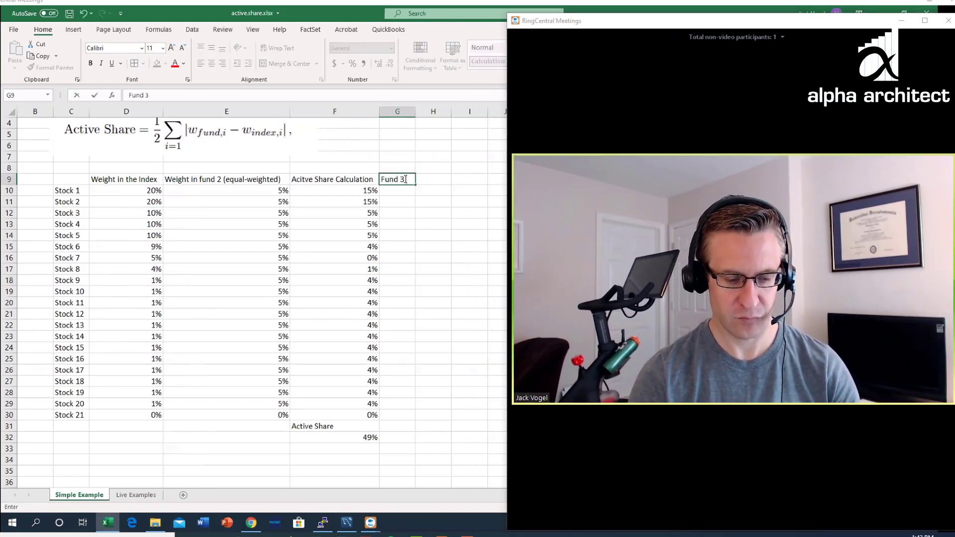
pyautogui.write(' W')
pyautogui.press('BackSpace')
pyautogui.press('BackSpace')
pyautogui.press('BackSpace')
pyautogui.press('BackSpace')
pyautogui.press('BackSpace')
pyautogui.press('BackSpace')
pyautogui.press('BackSpace')
pyautogui.press('BackSpace')
pyautogui.write('Weight in Fund')
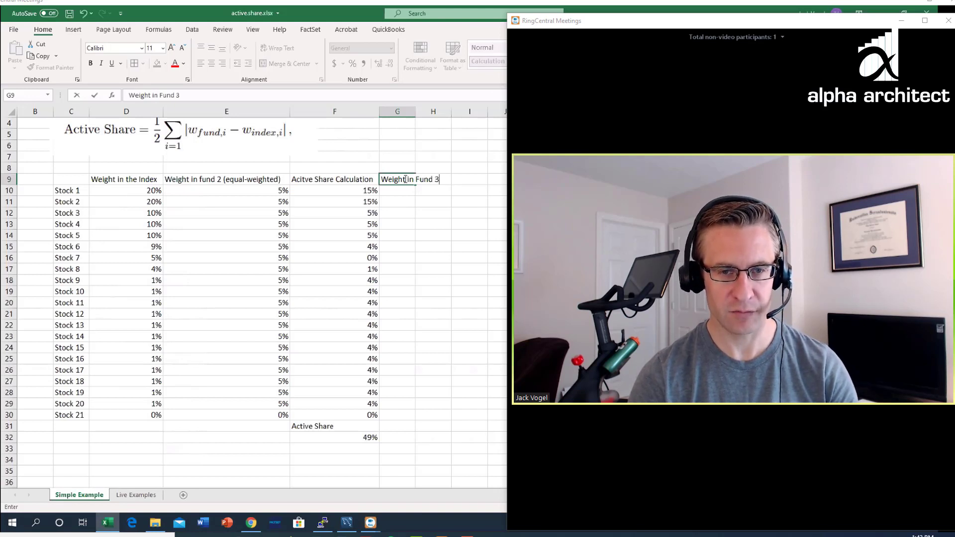
pyautogui.press('Return')
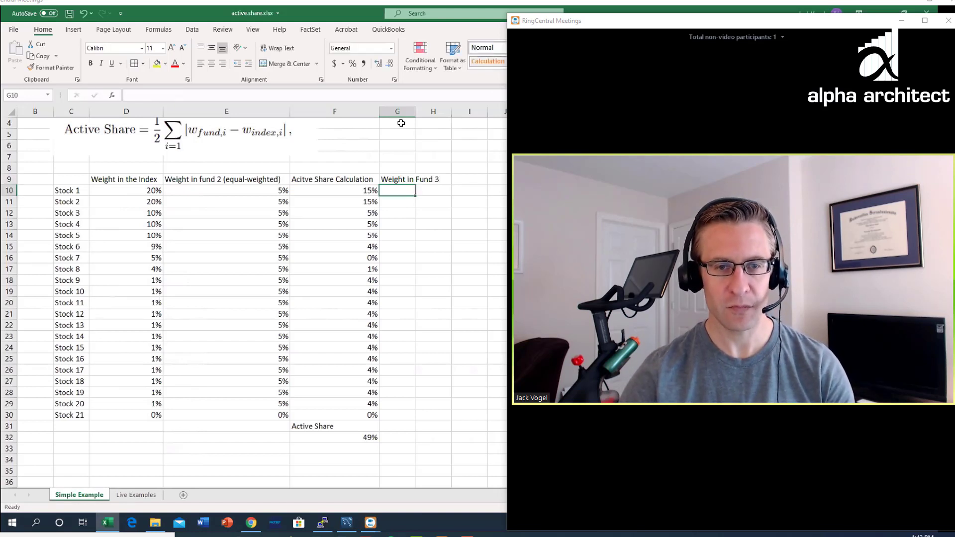
pyautogui.moveTo(424, 110); pyautogui.dragTo(447, 110)
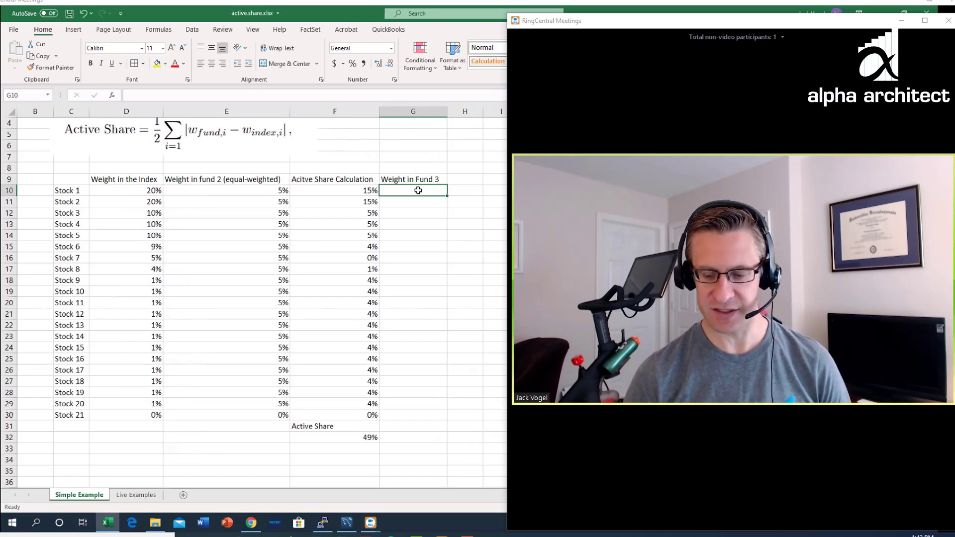
# Step: Fill Fund 3's weights with 0% for Stocks 1–20 and 100% for Stock 21, in percent format
pyautogui.write('0')
pyautogui.hotkey('ctrl', 'Return')
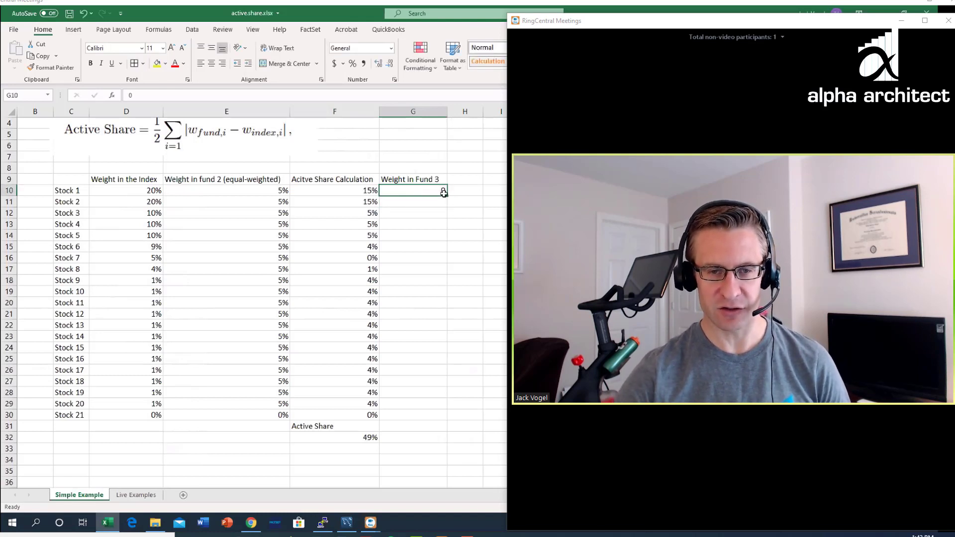
pyautogui.moveTo(447, 195); pyautogui.dragTo(448, 404)
pyautogui.click(421, 413)
pyautogui.write('100%')
pyautogui.press('Return')
pyautogui.moveTo(441, 404); pyautogui.dragTo(431, 190)
pyautogui.hotkey('ctrl', 'shift', '5')
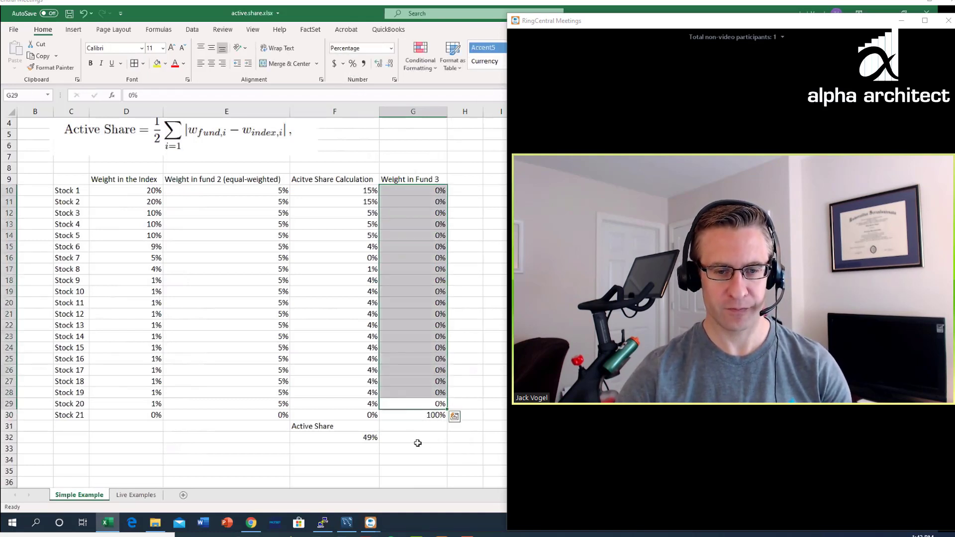
pyautogui.click(417, 415)
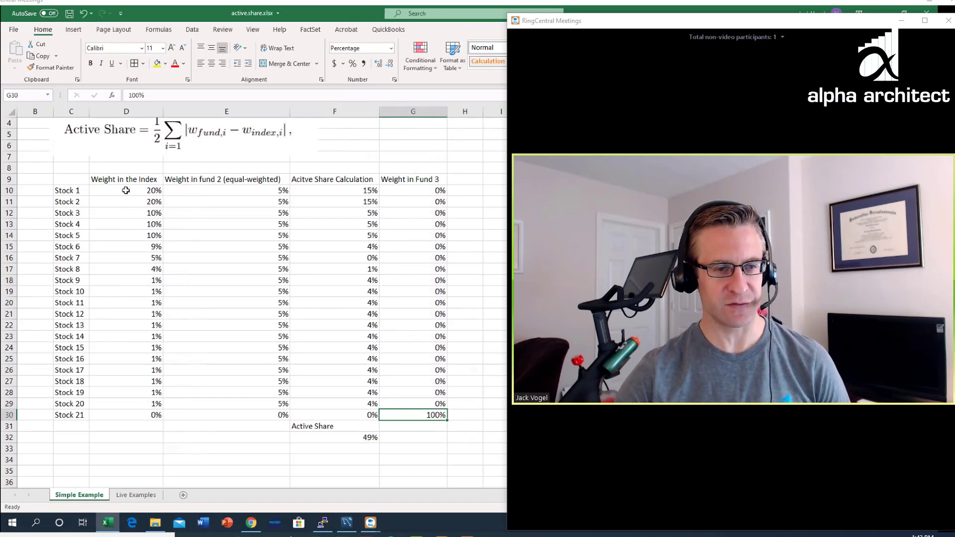
pyautogui.moveTo(127, 179); pyautogui.dragTo(132, 414)
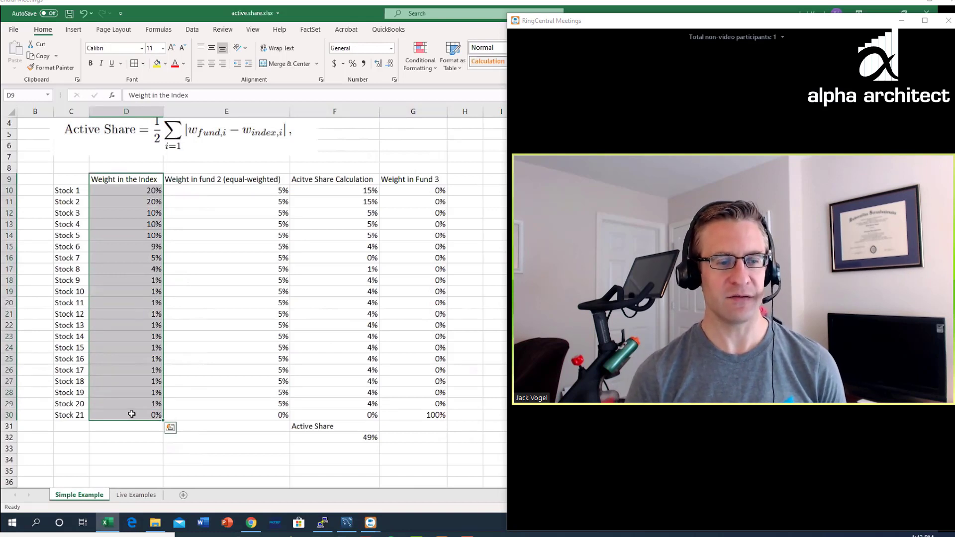
pyautogui.press('Up')
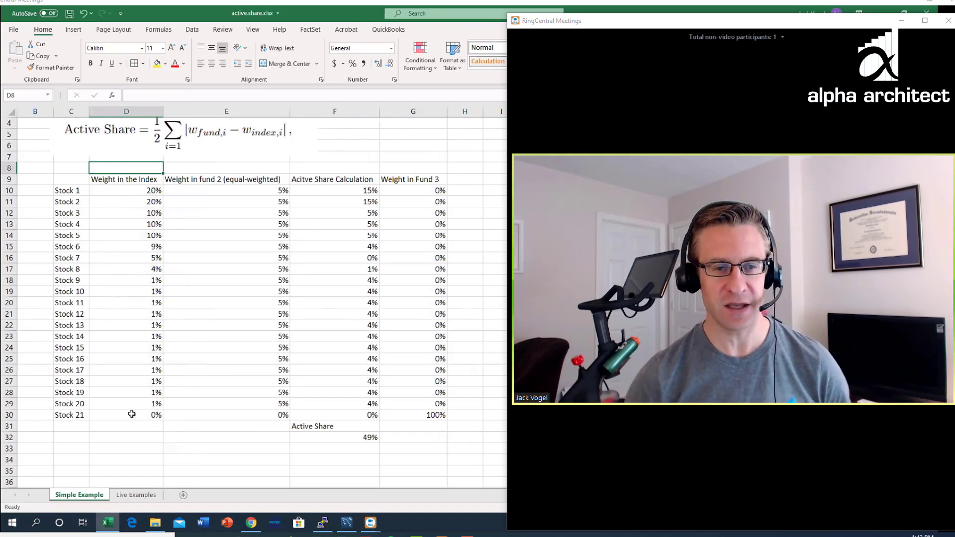
# Step: Correct the F9 header's spelling to 'Active Share Calculation'
pyautogui.click(318, 175)
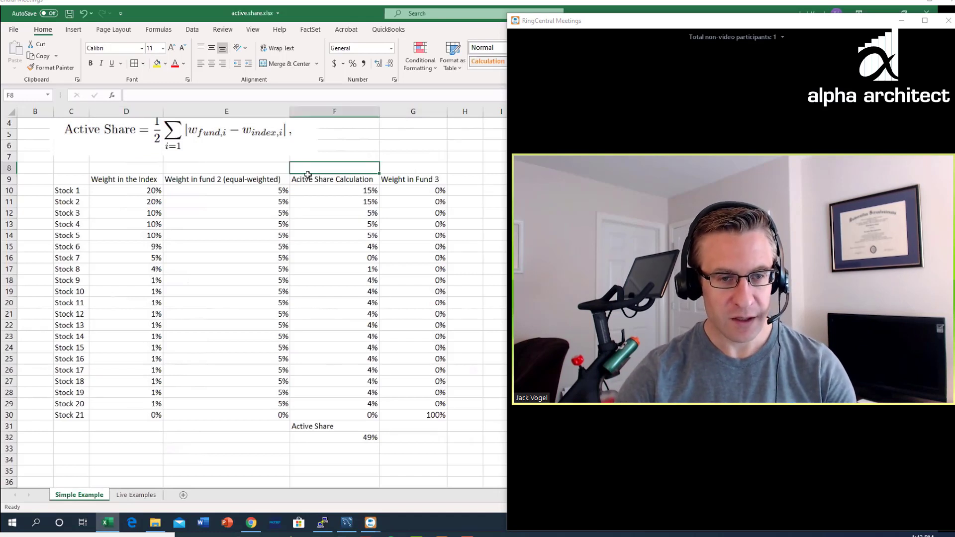
pyautogui.click(144, 95)
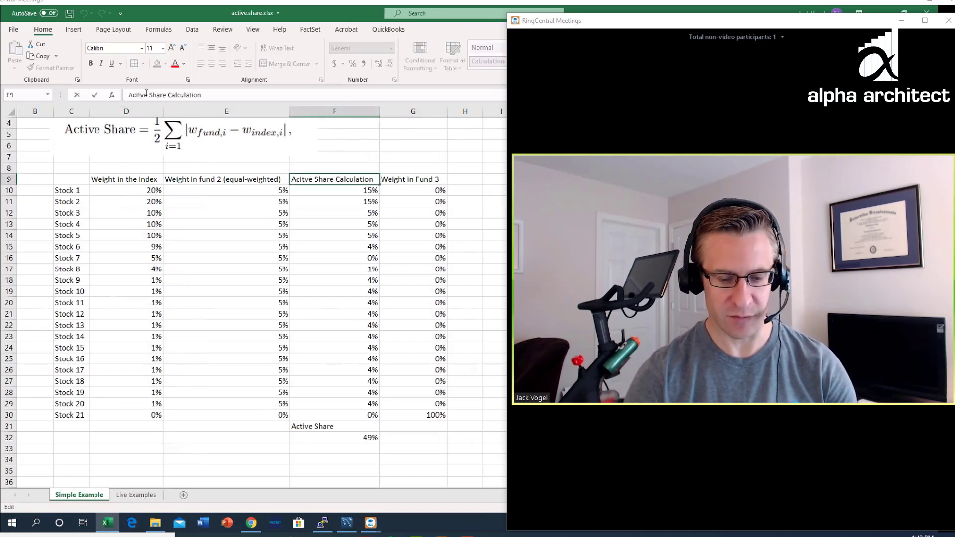
pyautogui.press('BackSpace')
pyautogui.press('BackSpace')
pyautogui.press('BackSpace')
pyautogui.press('BackSpace')
pyautogui.write('tive')
pyautogui.press('Return')
pyautogui.press('Up')
pyautogui.click(137, 95)
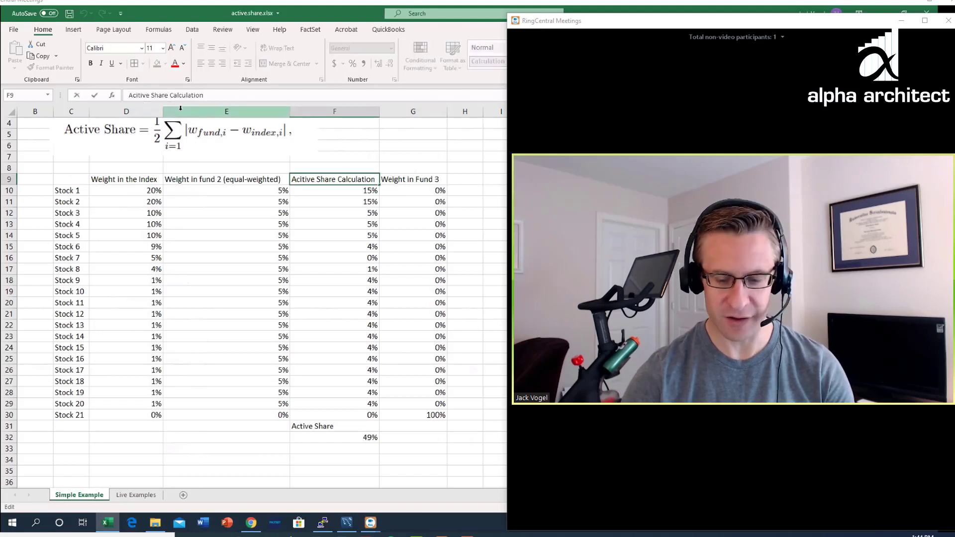
pyautogui.press('Delete')
pyautogui.press('Delete')
pyautogui.press('Return')
pyautogui.press('Up')
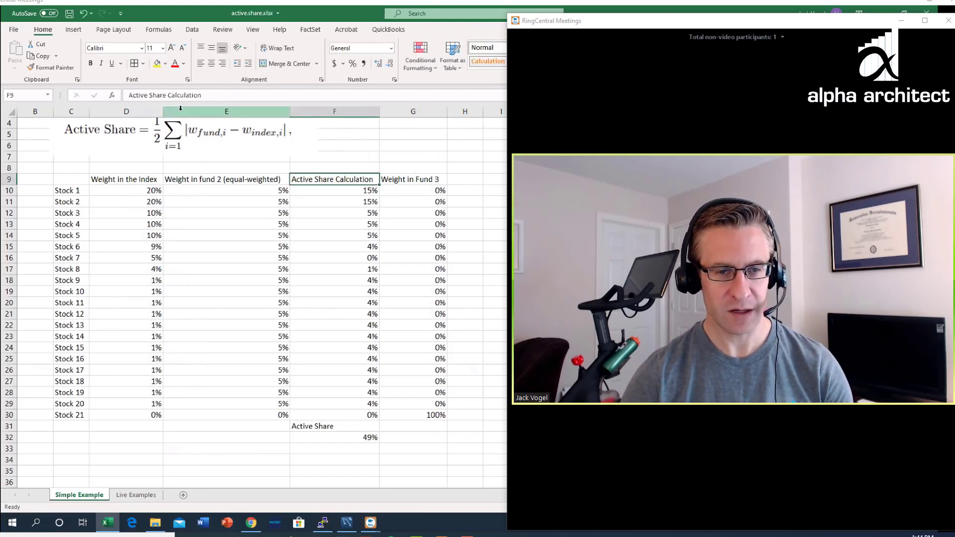
# Step: Copy the calculation column F9:F32 into column H and widen column H
pyautogui.hotkey('ctrl', 'shift', 'Down')
pyautogui.hotkey('ctrl', 'c')
pyautogui.click(470, 180)
pyautogui.hotkey('ctrl', 'v')
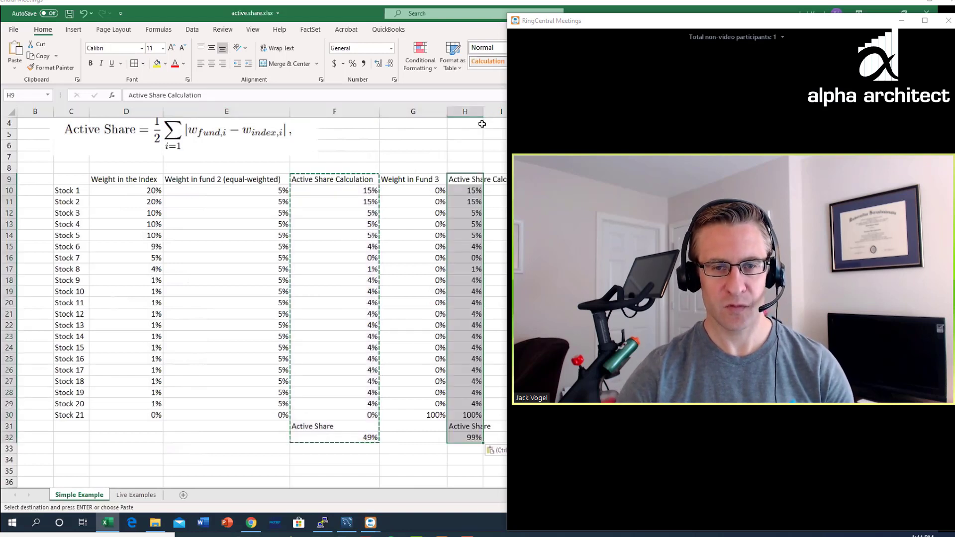
pyautogui.moveTo(483, 111); pyautogui.dragTo(529, 112)
# Step: Rewrite H10 as =ABS(G10-D10) and fill it down column H
pyautogui.click(500, 193)
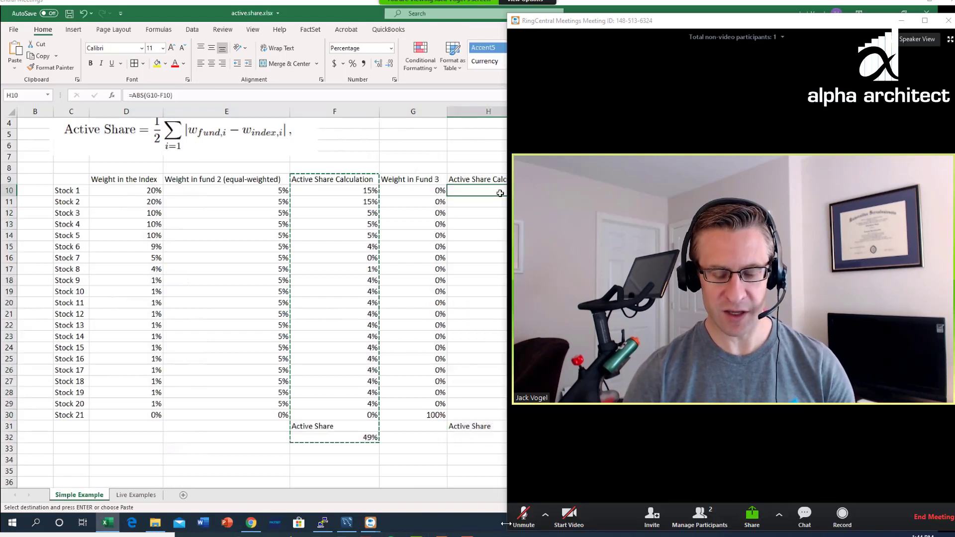
pyautogui.write('=')
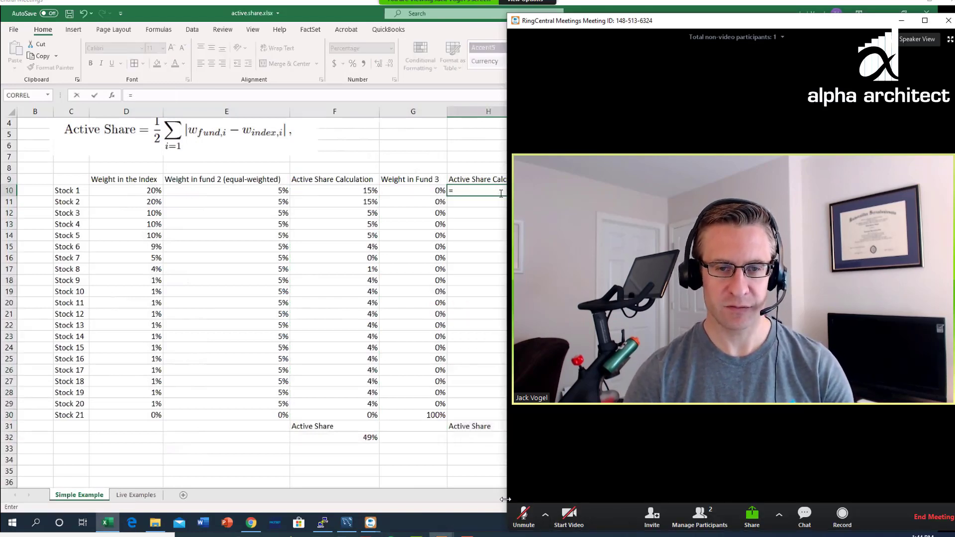
pyautogui.moveTo(505, 501); pyautogui.dragTo(652, 500)
pyautogui.press('Left')
pyautogui.press('Left')
pyautogui.press('Left')
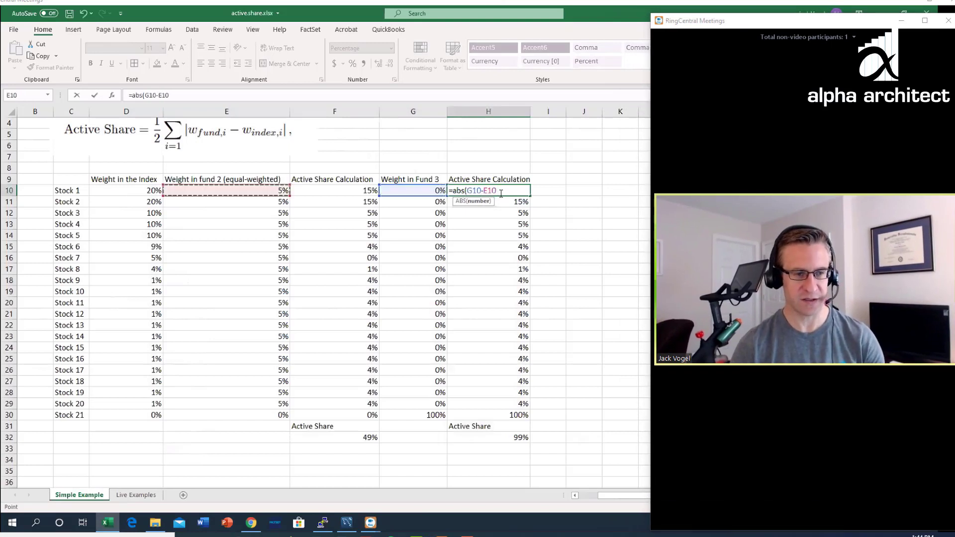
pyautogui.press('Return')
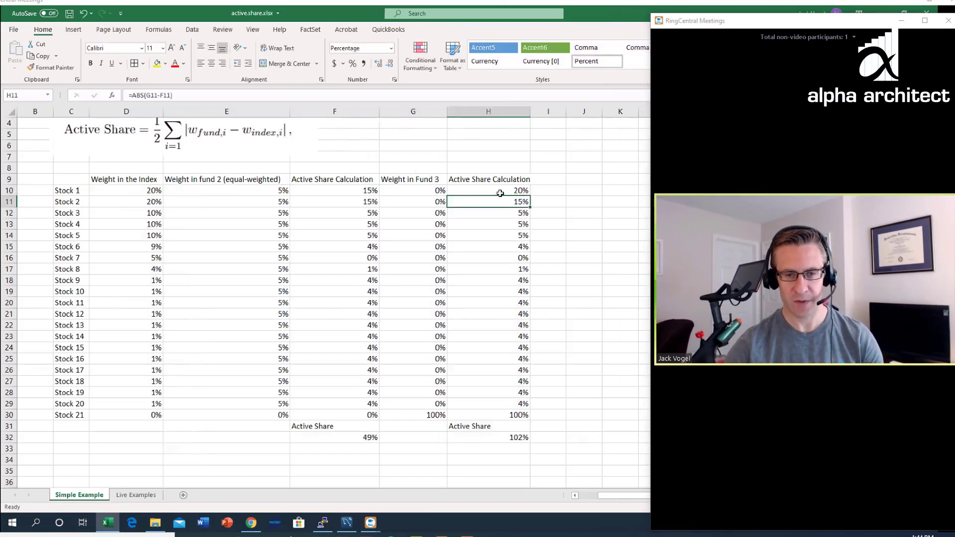
pyautogui.click(503, 192)
pyautogui.doubleClick(530, 196)
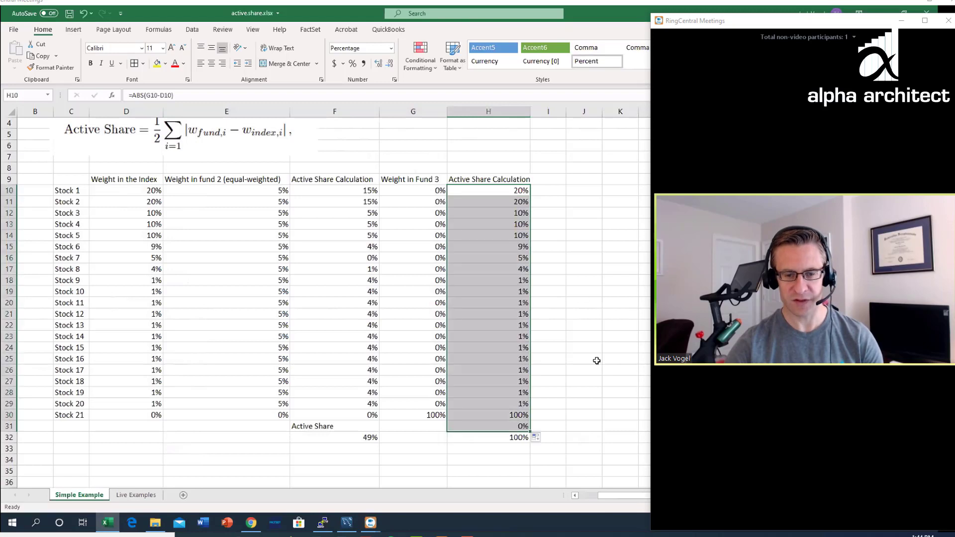
# Step: Copy the 'Active Share' label from F31 to H31 and review H10's formula references
pyautogui.click(307, 426)
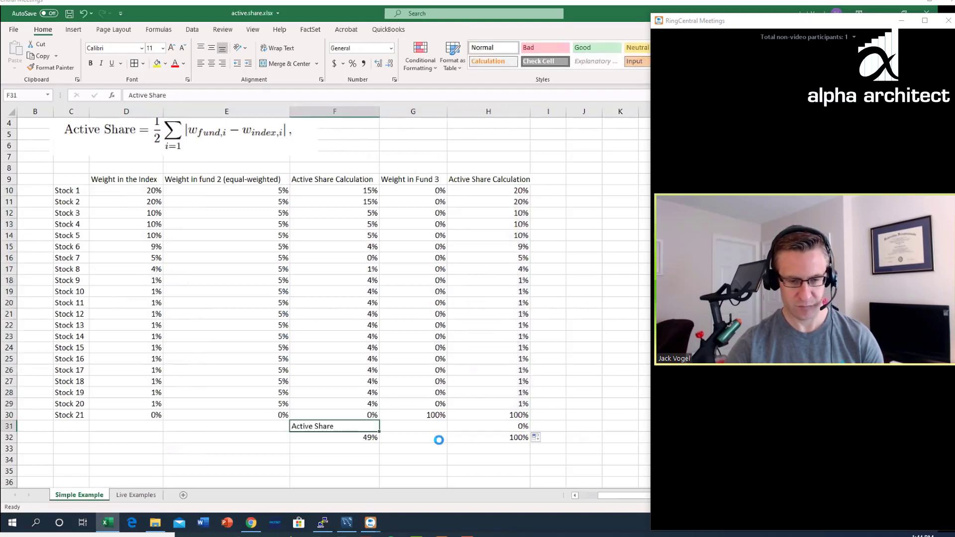
pyautogui.hotkey('ctrl', 'c')
pyautogui.click(490, 425)
pyautogui.hotkey('ctrl', 'v')
pyautogui.click(597, 436)
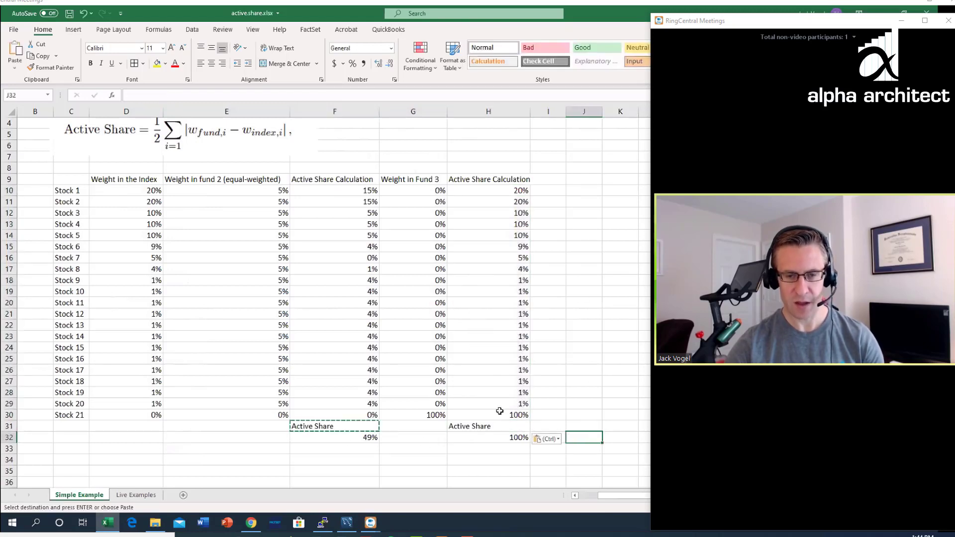
pyautogui.click(506, 193)
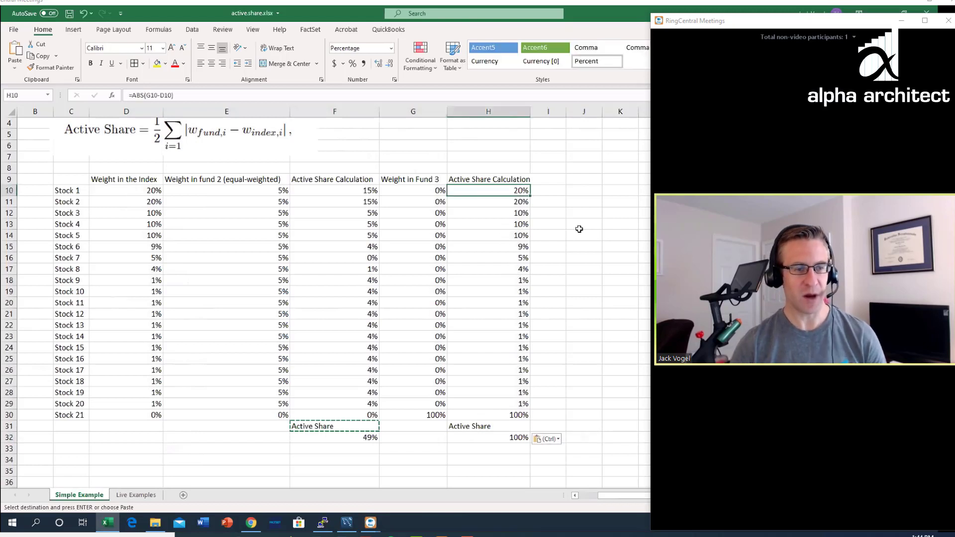
pyautogui.doubleClick(522, 191)
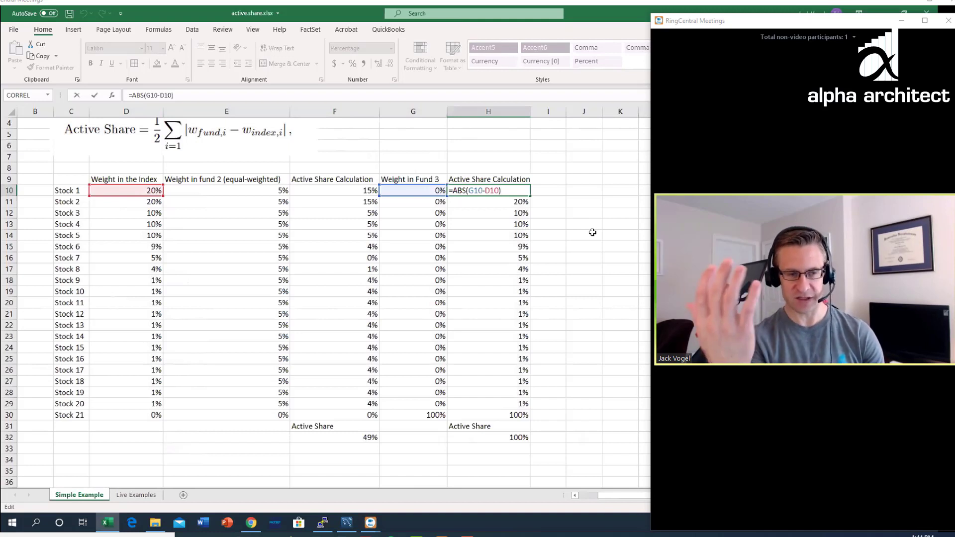
pyautogui.press('Escape')
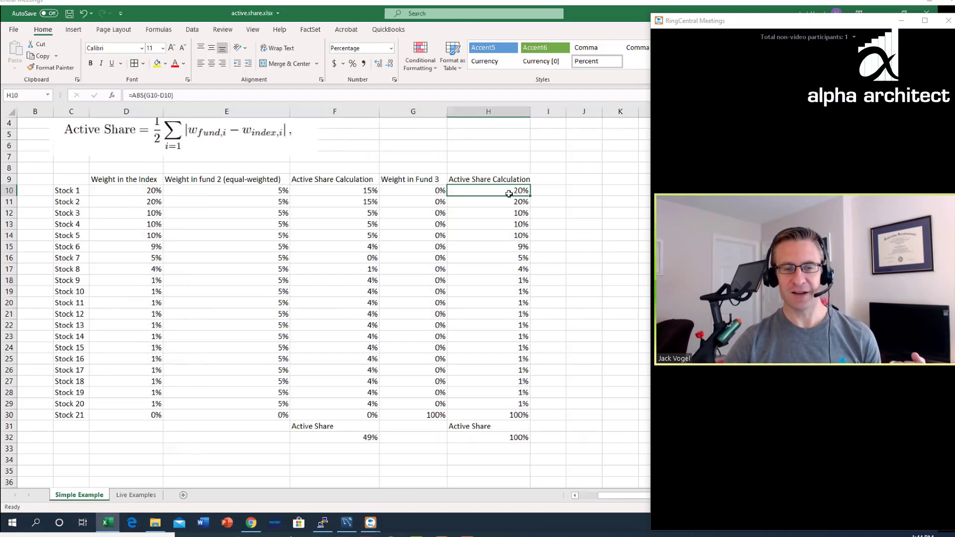
# Step: Confirm =1/2*SUM(H10:H30) in H32 gives Fund 3 a 100% active share
pyautogui.moveTo(509, 194); pyautogui.dragTo(526, 417)
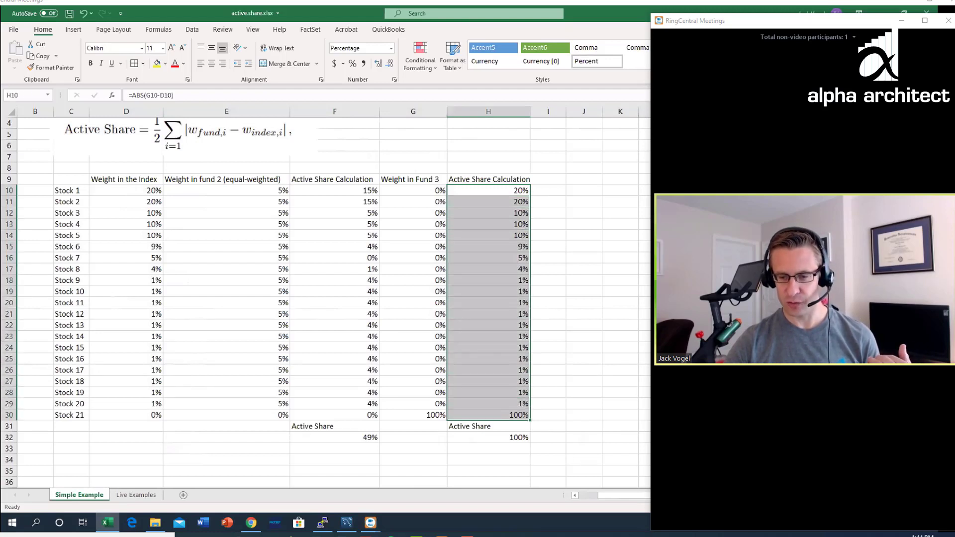
pyautogui.doubleClick(484, 435)
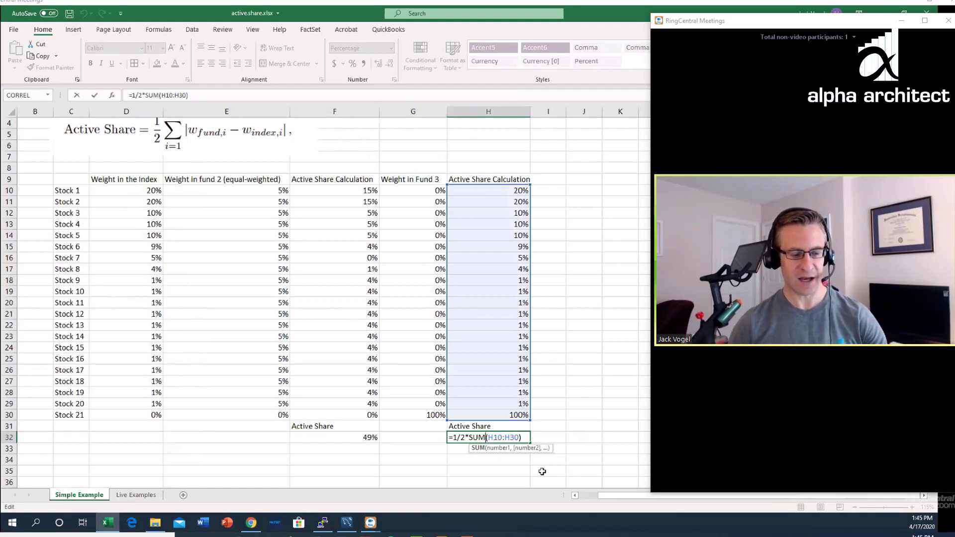
pyautogui.hotkey('ctrl', 'Return')
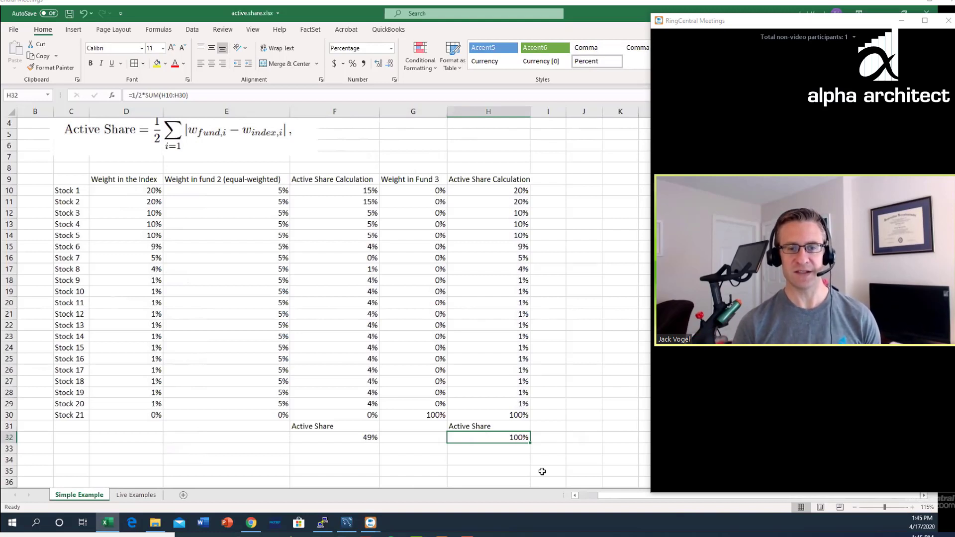
pyautogui.click(429, 182)
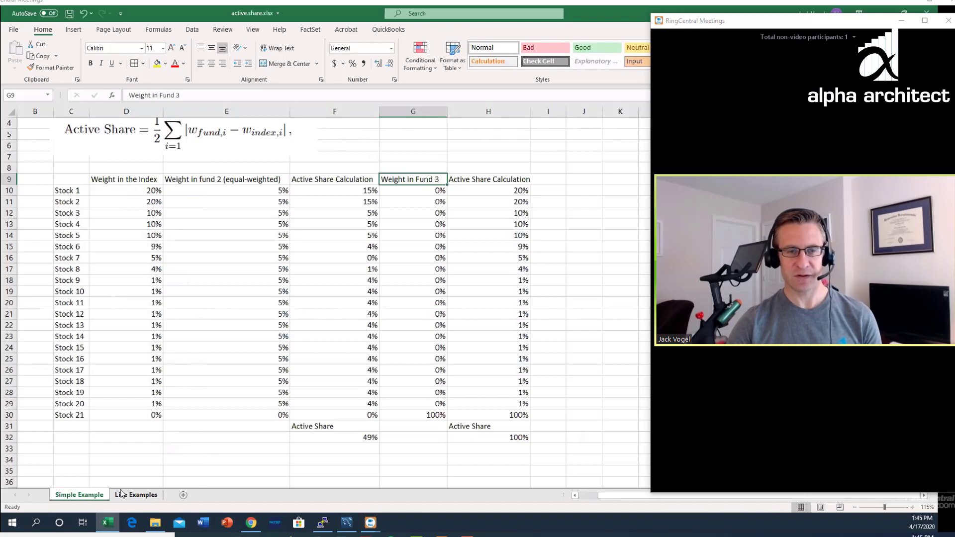
# Step: Switch to the Live Examples sheet and review the SPY, IWB, RSP and SYLD weight columns
pyautogui.click(121, 493)
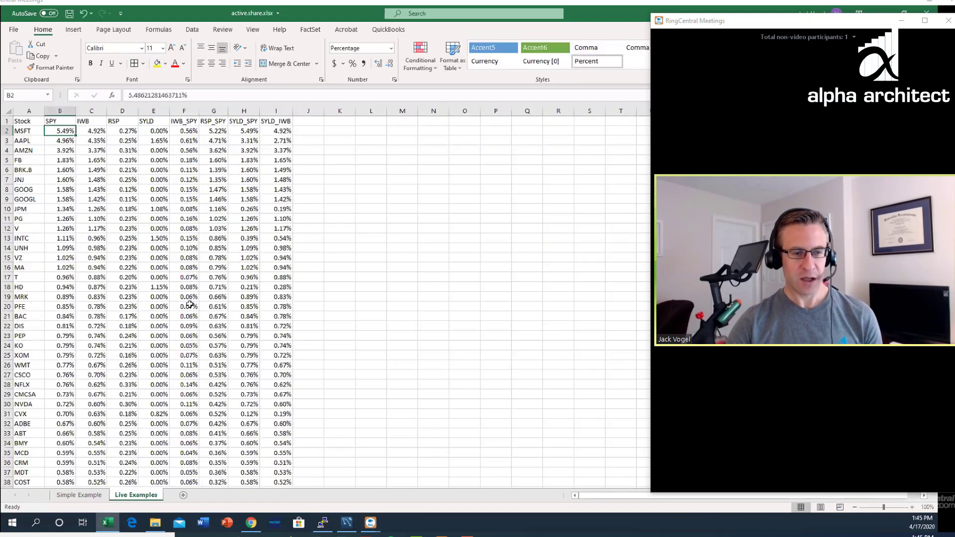
pyautogui.click(212, 132)
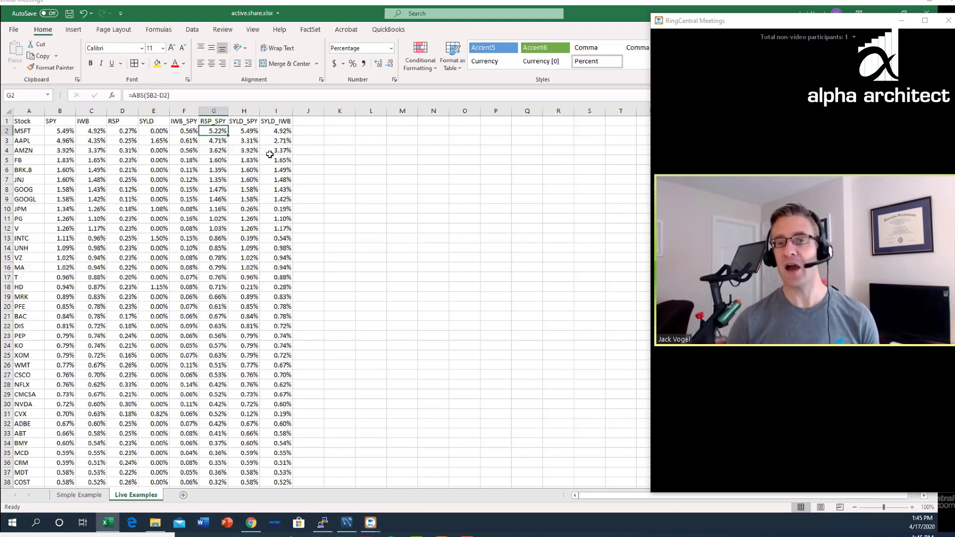
pyautogui.click(62, 131)
pyautogui.press('Up')
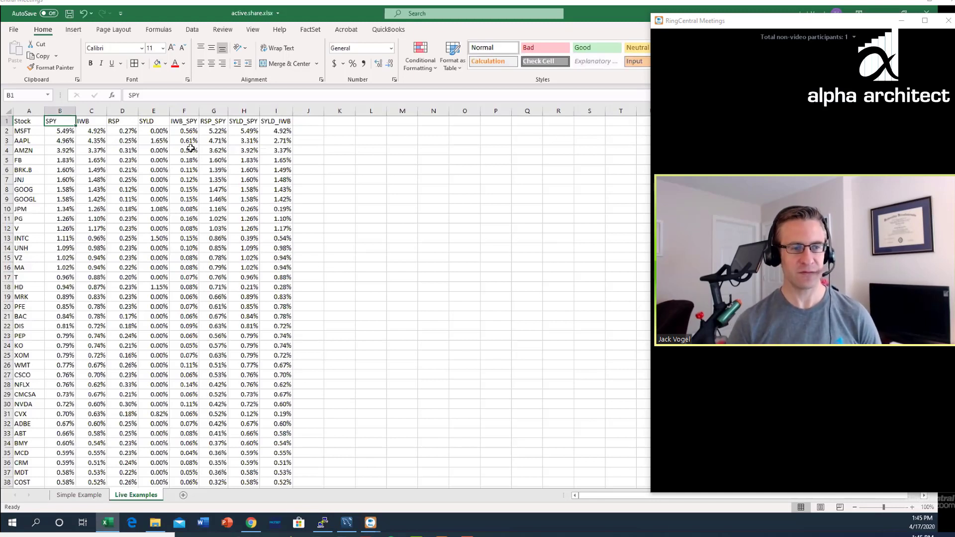
pyautogui.press('Right')
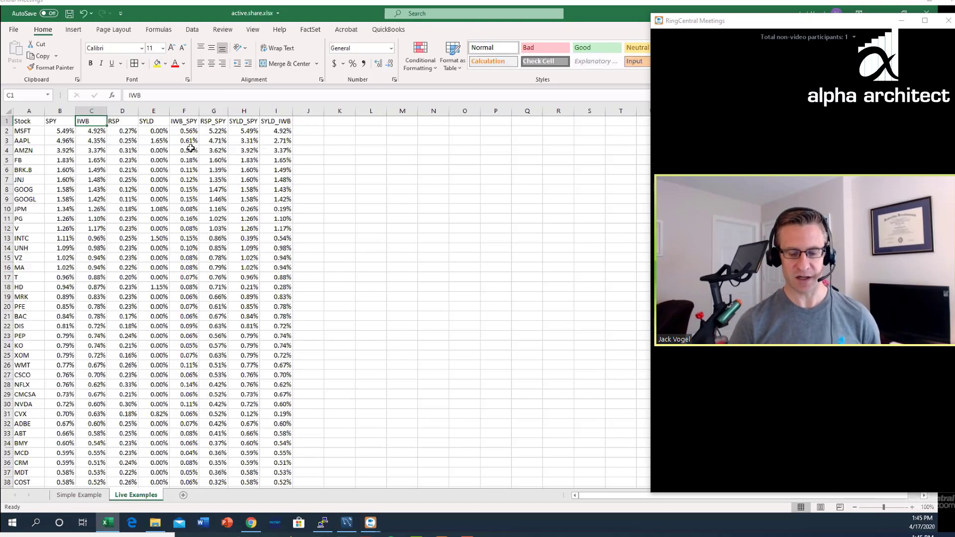
pyautogui.press('Left')
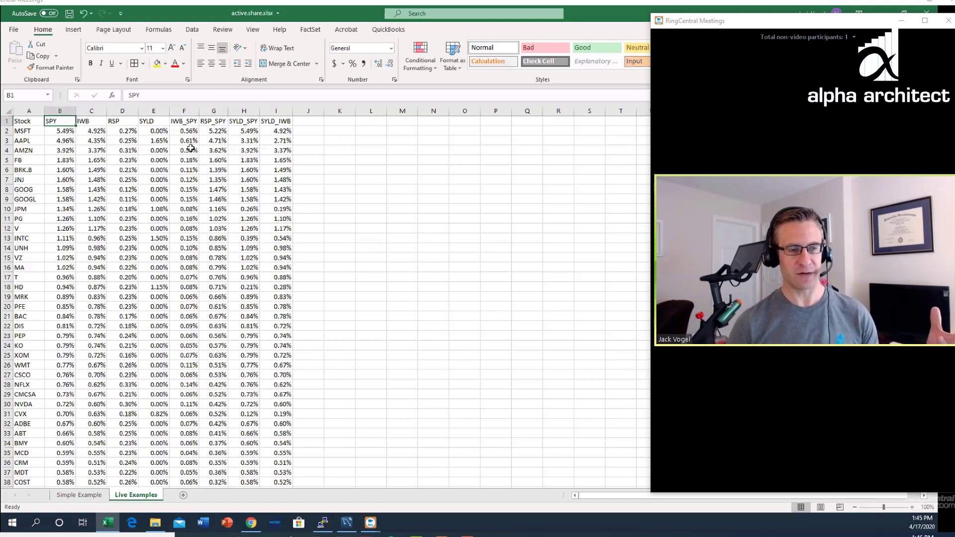
pyautogui.press('Right')
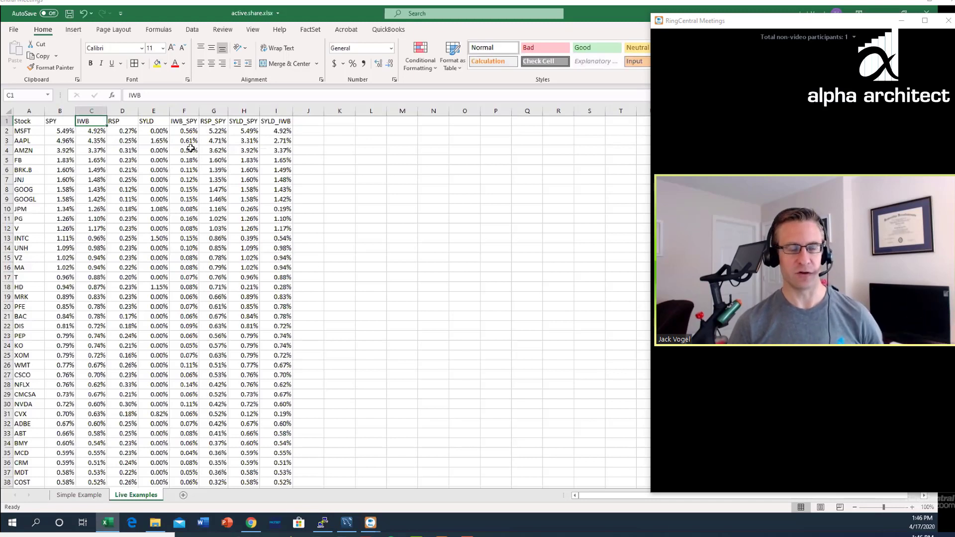
pyautogui.press('Right')
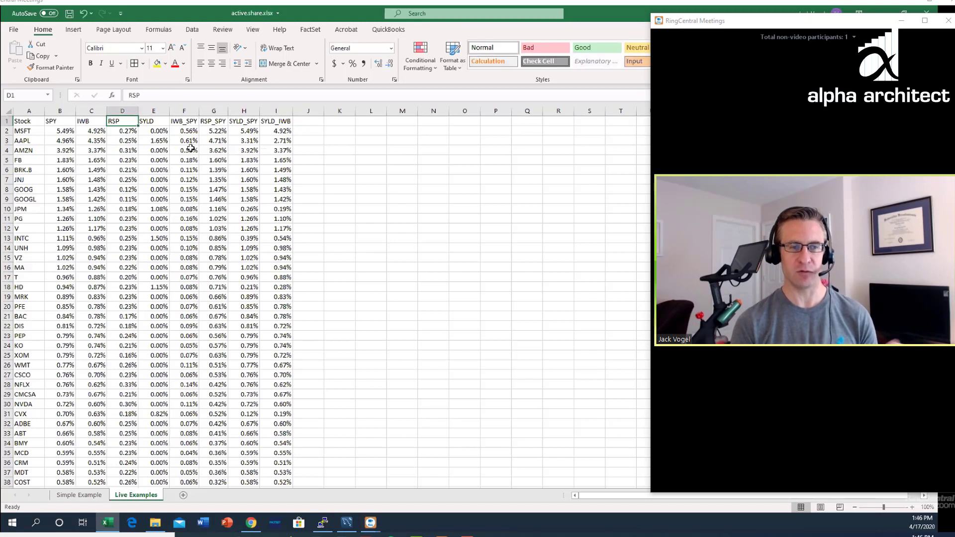
pyautogui.press('Right')
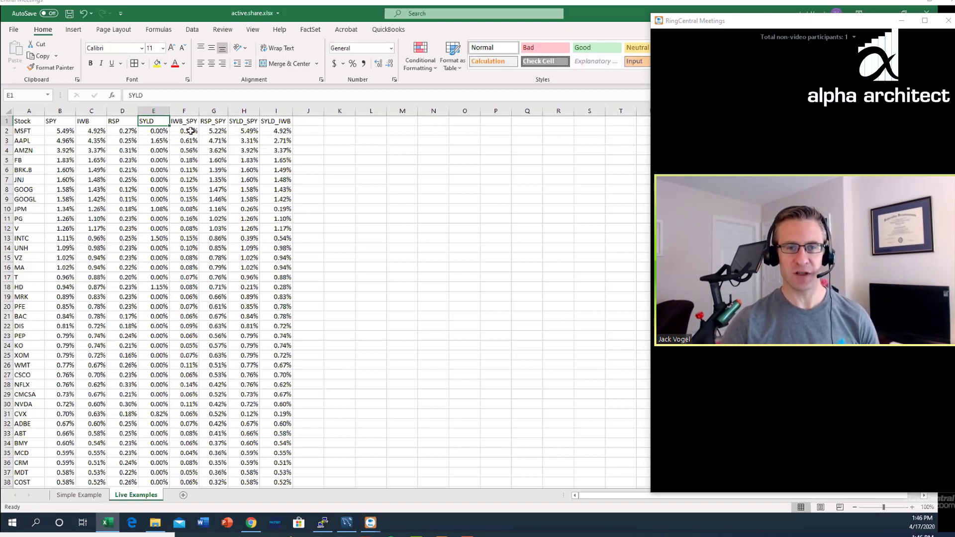
pyautogui.doubleClick(190, 131)
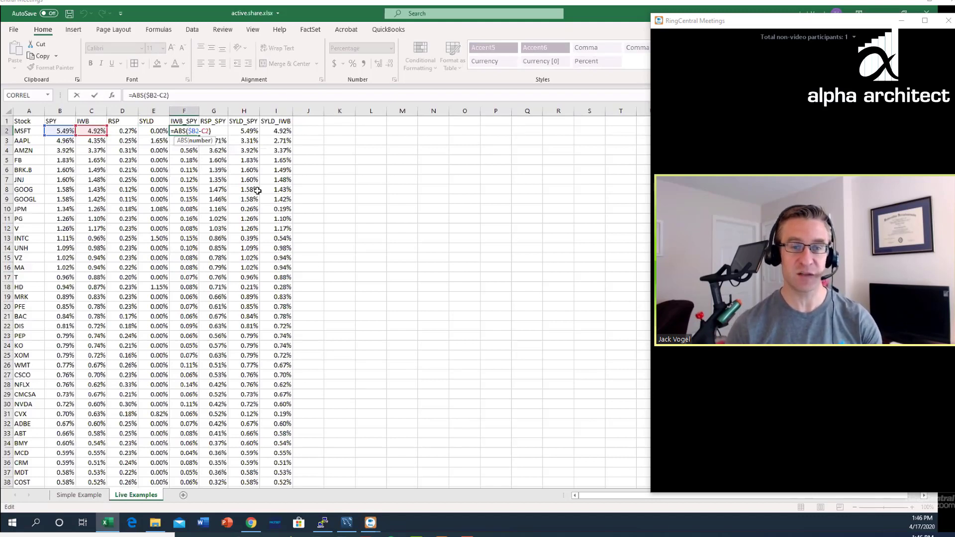
pyautogui.press('Escape')
pyautogui.press('Home')
pyautogui.click(61, 132)
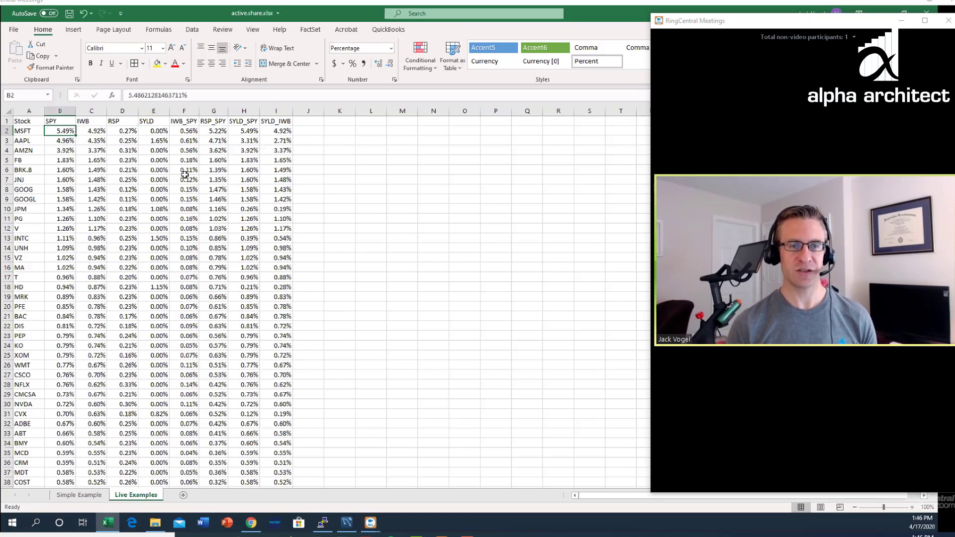
pyautogui.click(98, 133)
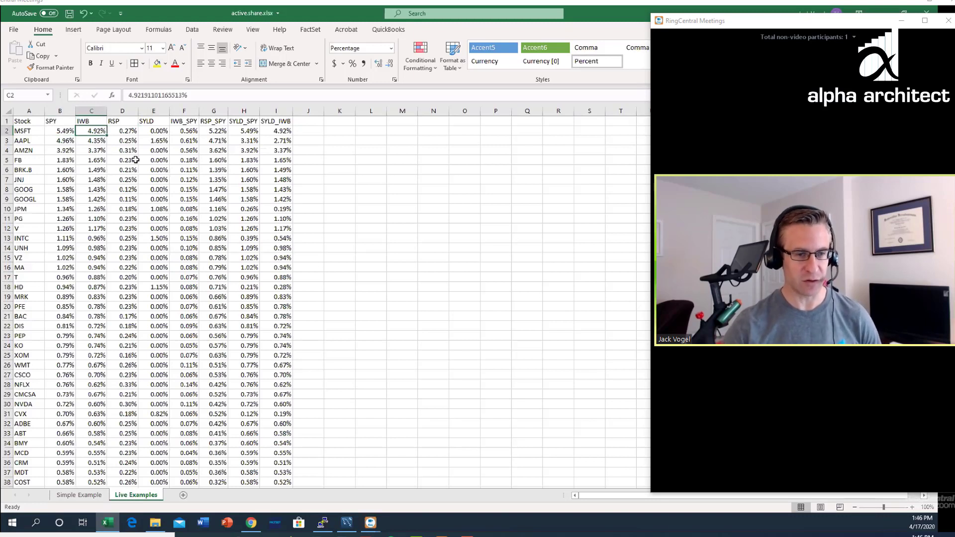
pyautogui.doubleClick(194, 131)
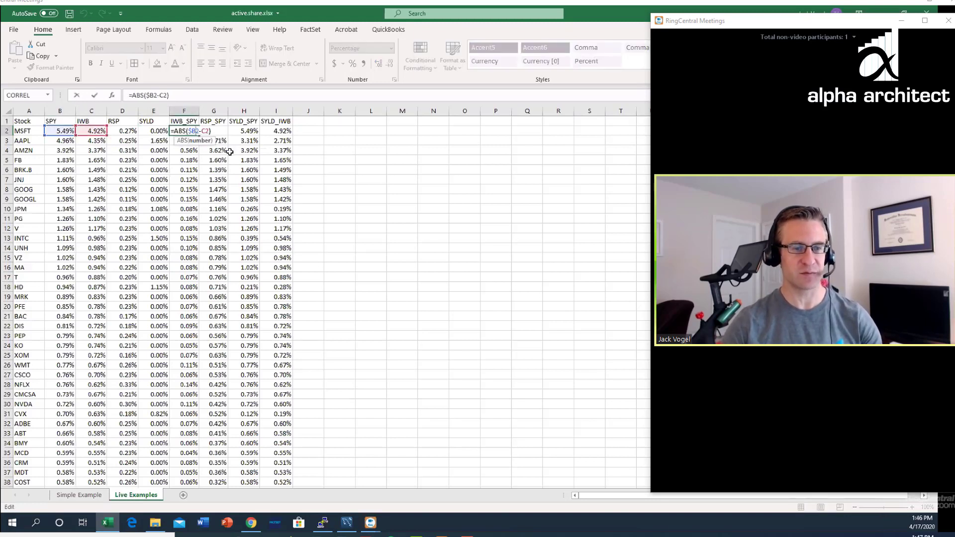
pyautogui.press('Escape')
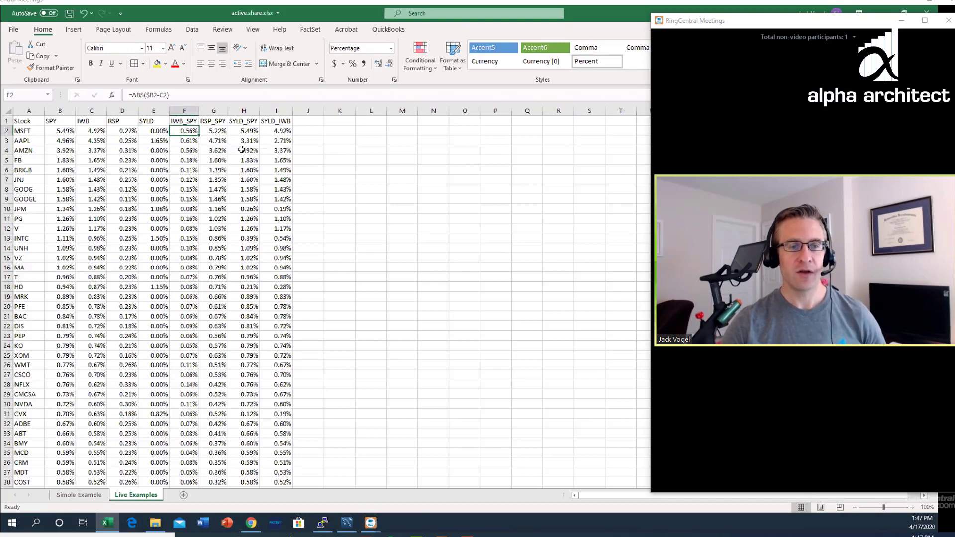
pyautogui.click(221, 135)
pyautogui.hotkey('ctrl', 'Down')
pyautogui.hotkey('ctrl', 'Up')
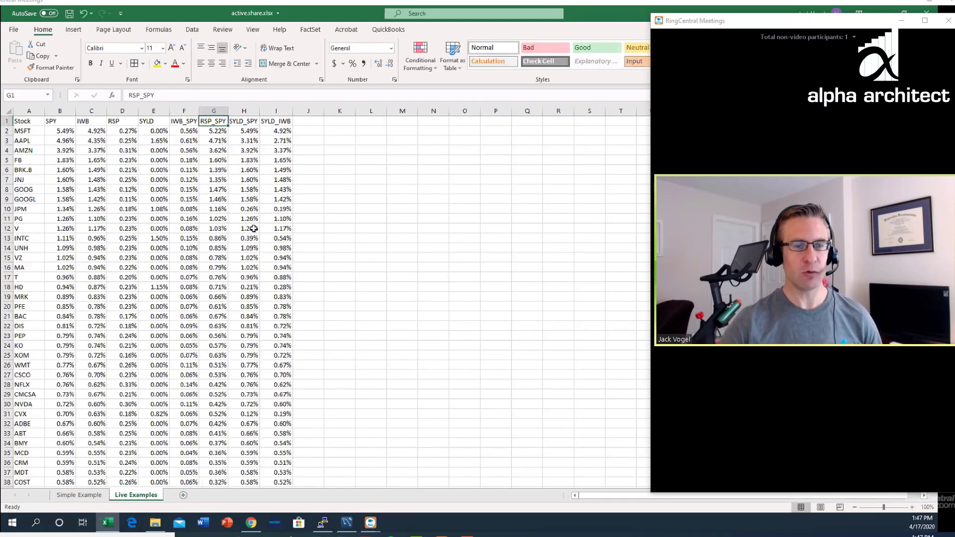
pyautogui.press('Down')
pyautogui.press('F2')
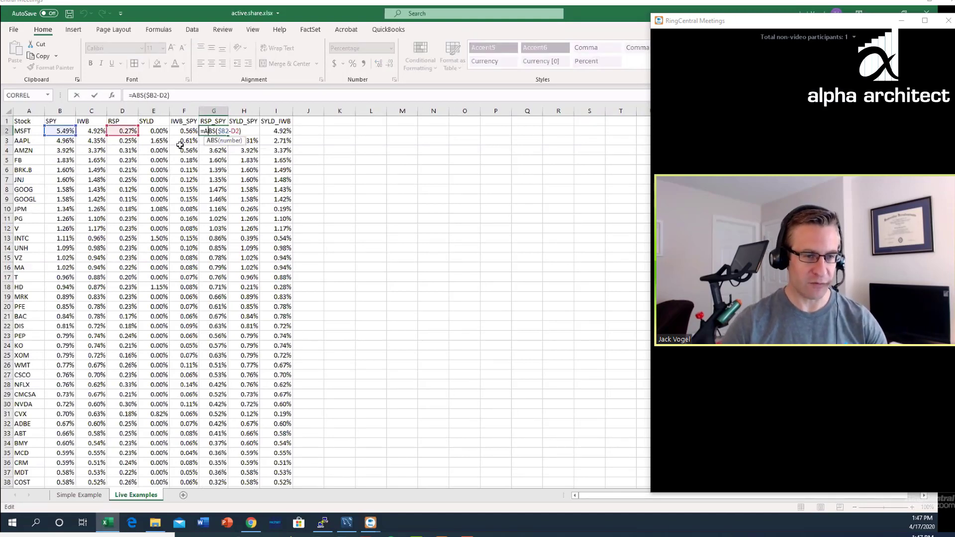
pyautogui.press('Escape')
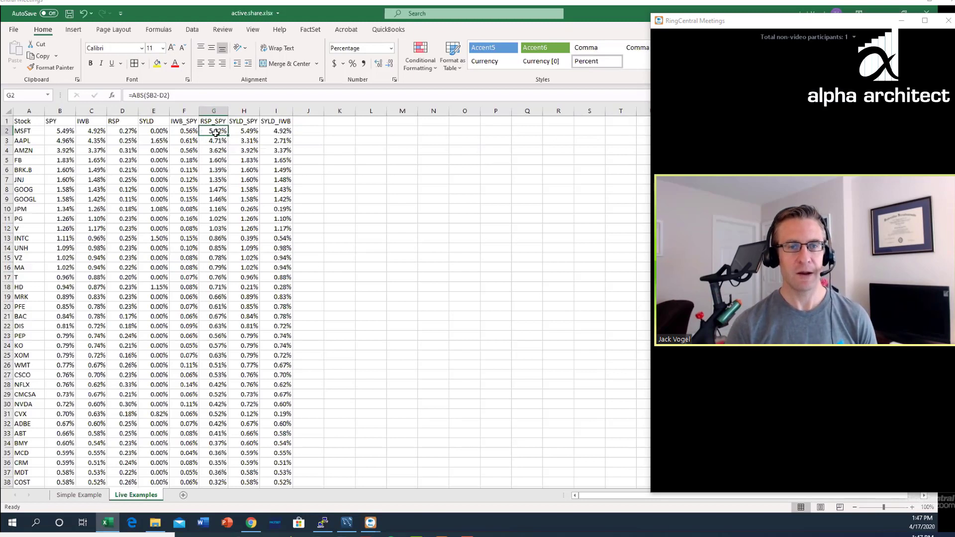
pyautogui.click(127, 132)
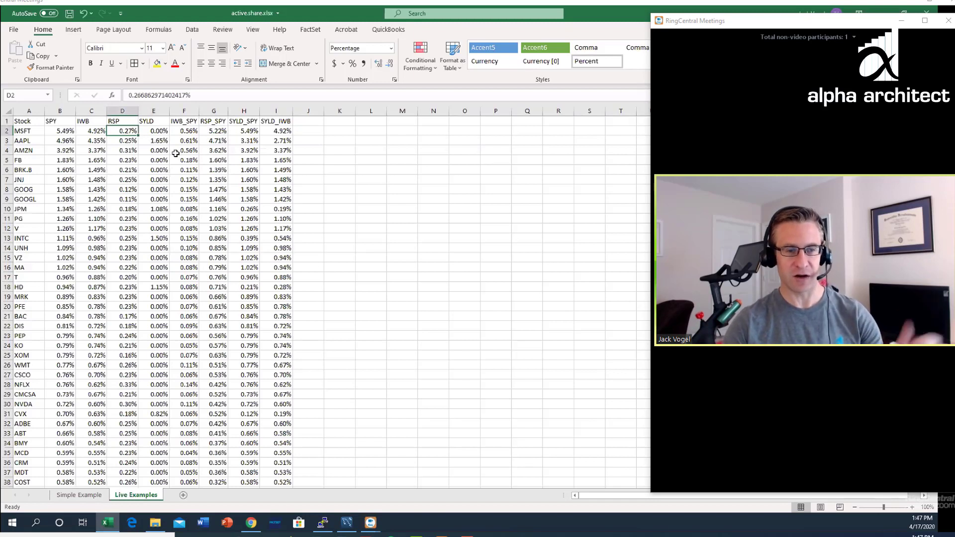
pyautogui.doubleClick(226, 131)
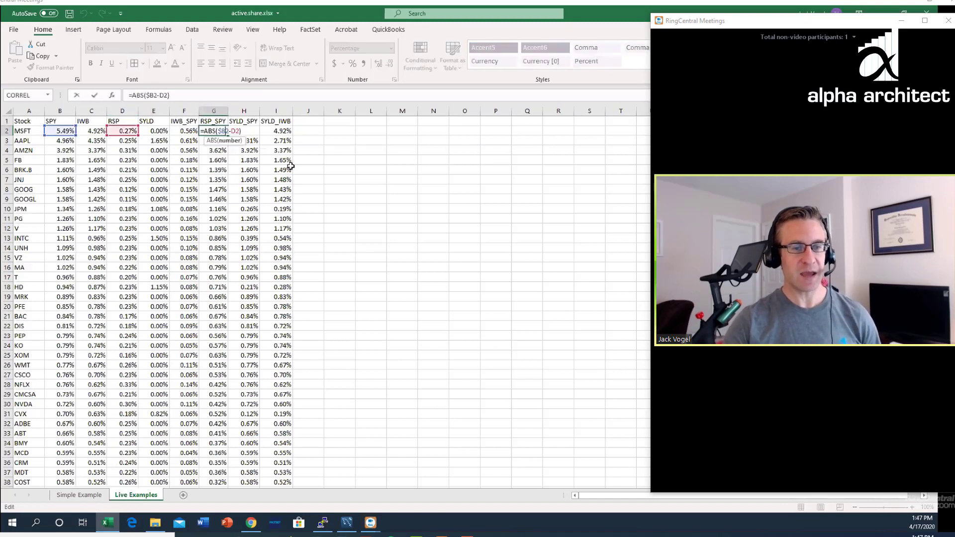
pyautogui.press('Escape')
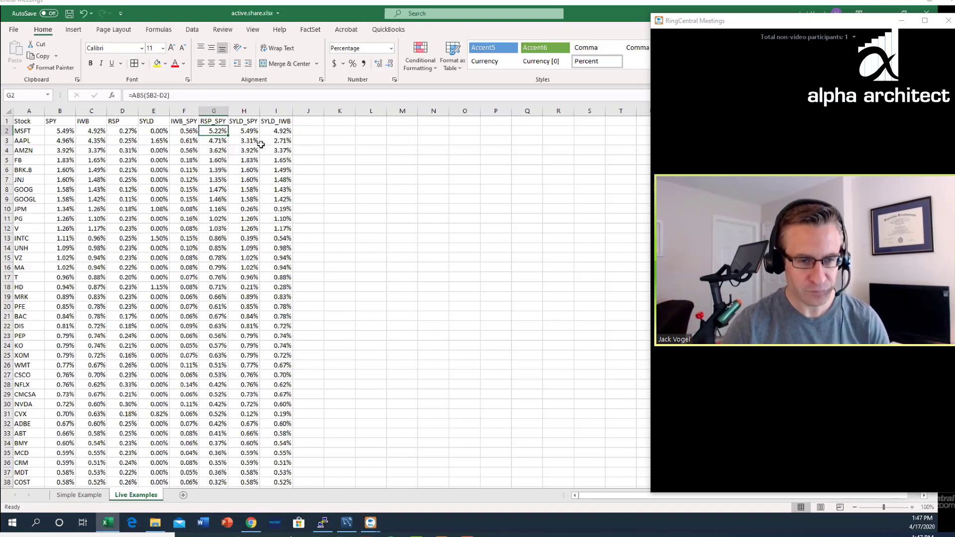
pyautogui.doubleClick(247, 132)
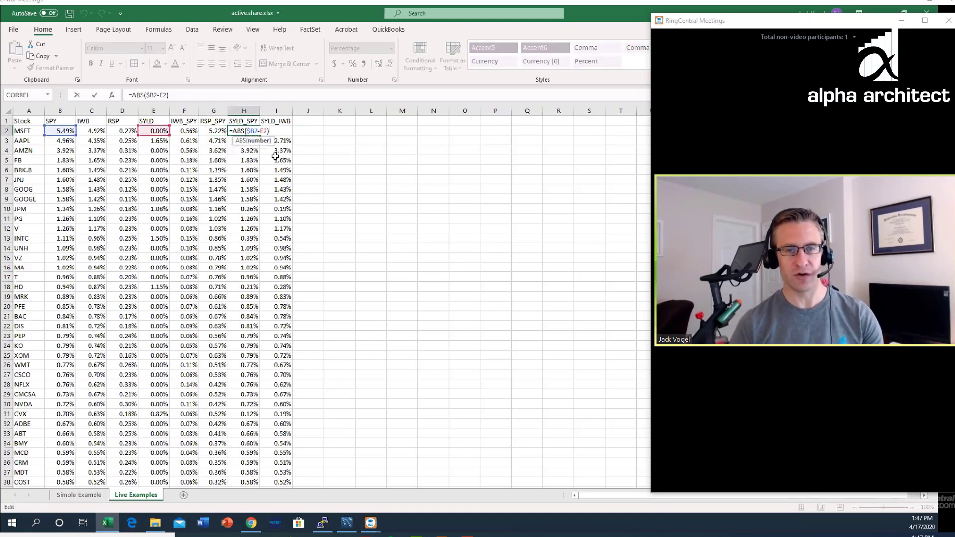
pyautogui.press('Escape')
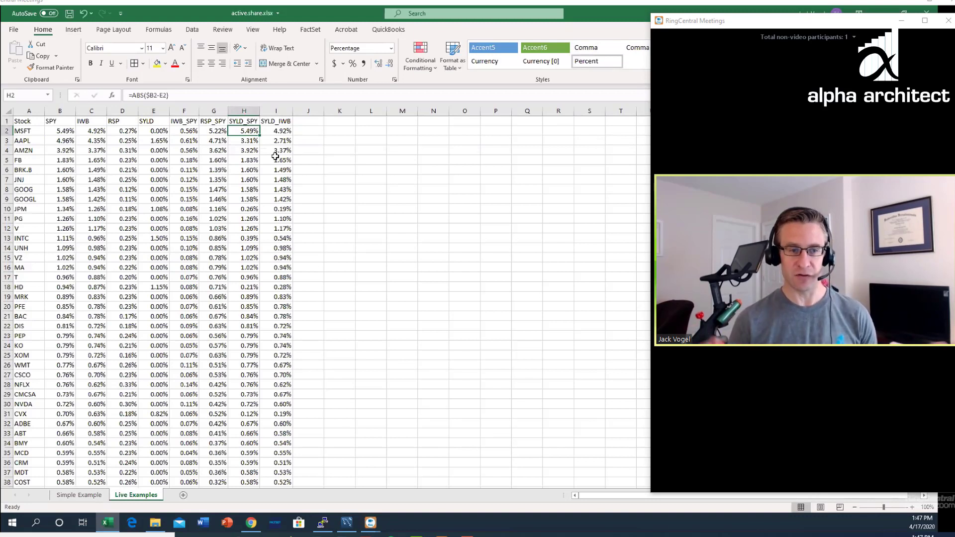
pyautogui.click(6, 131)
pyautogui.click(154, 131)
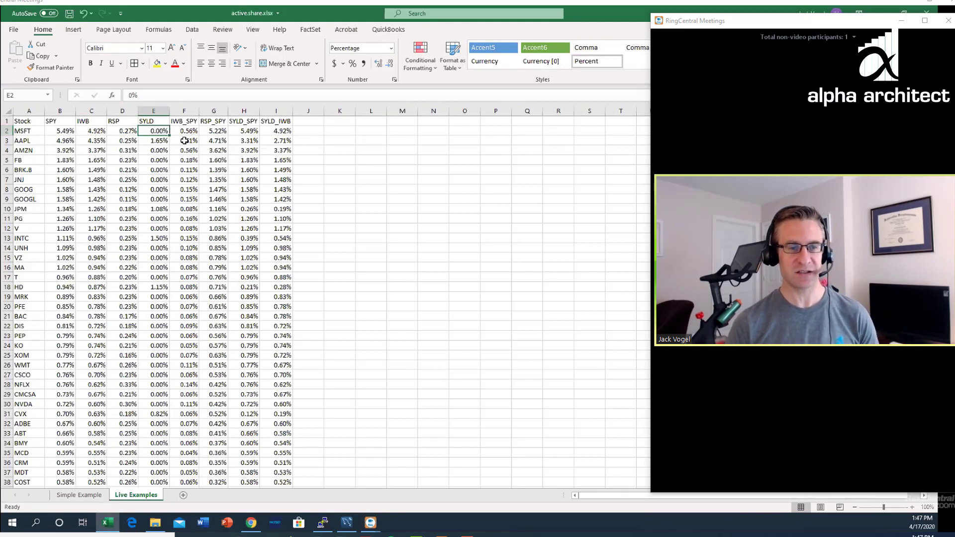
pyautogui.doubleClick(244, 132)
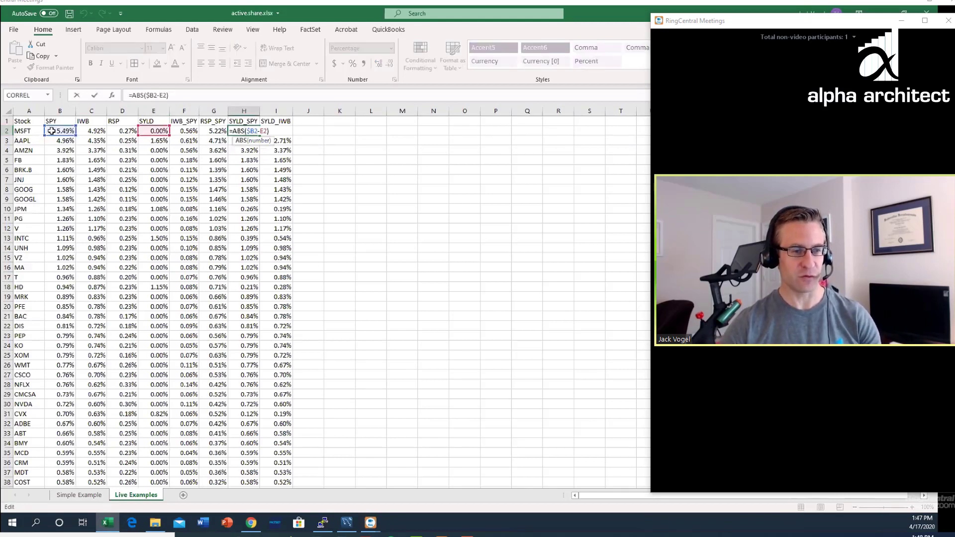
pyautogui.press('Escape')
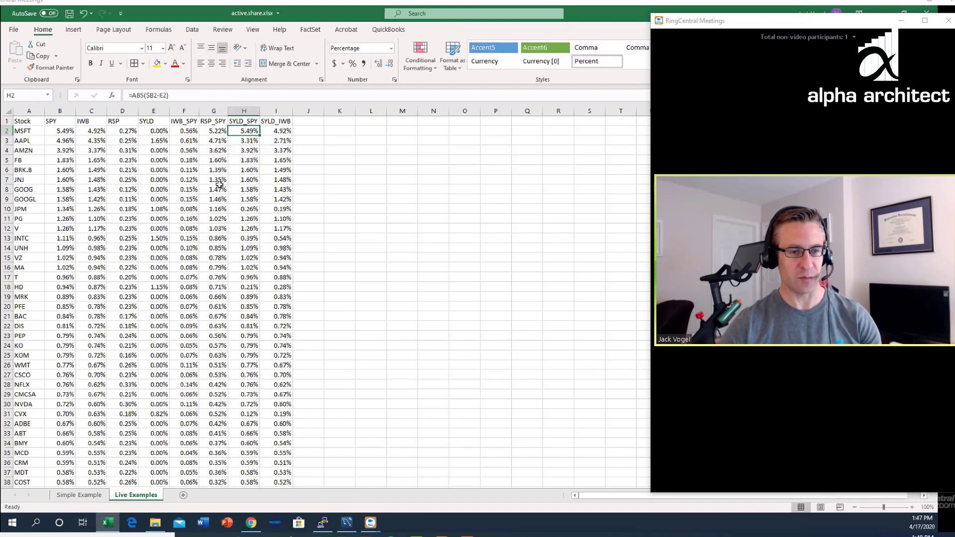
pyautogui.click(7, 150)
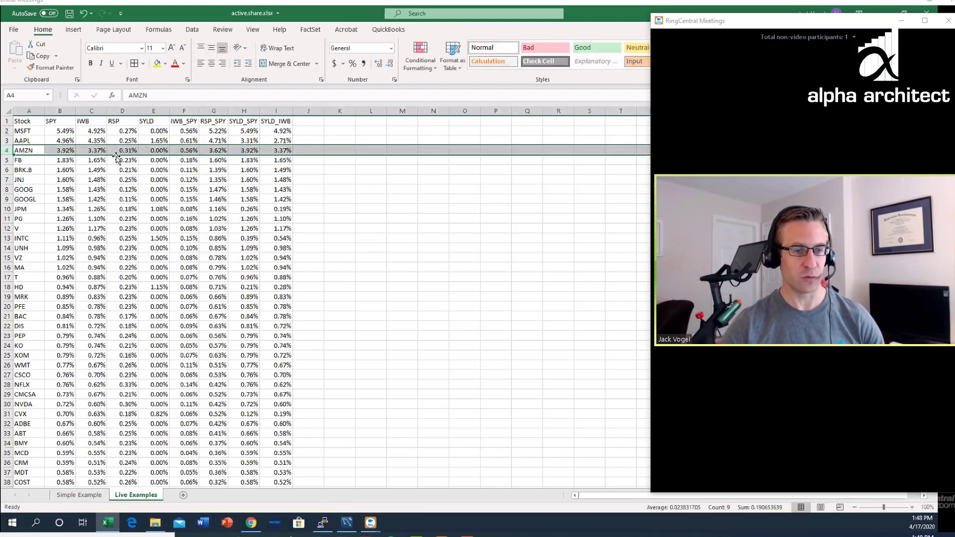
pyautogui.click(66, 150)
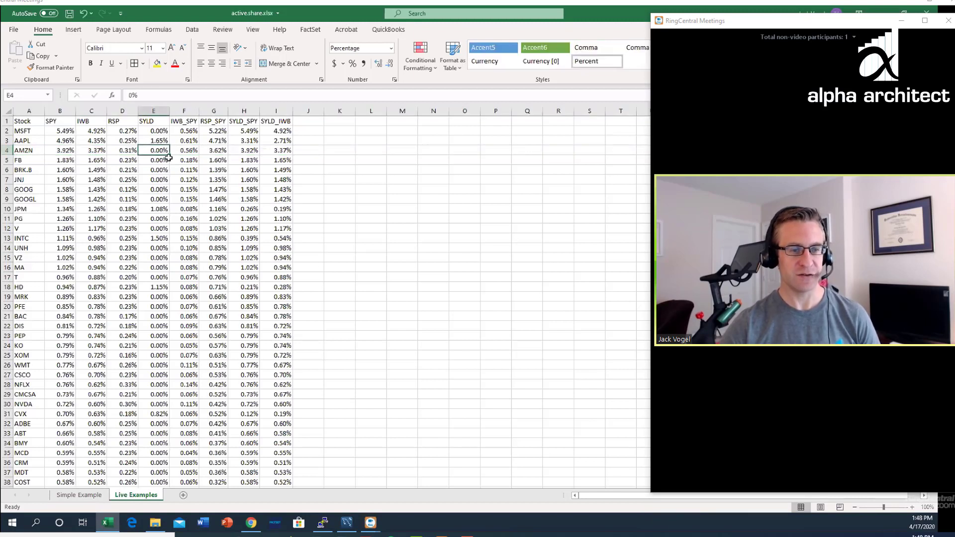
pyautogui.click(246, 151)
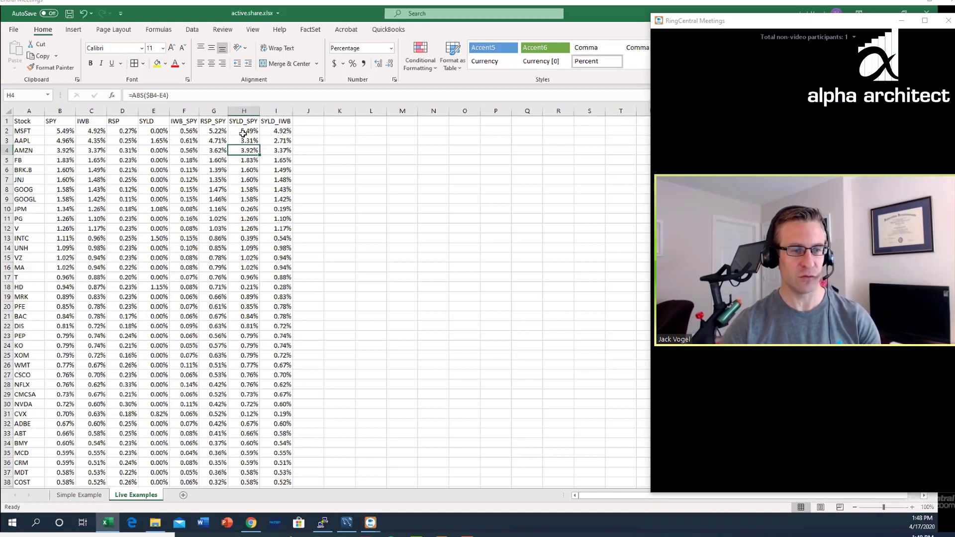
pyautogui.doubleClick(273, 130)
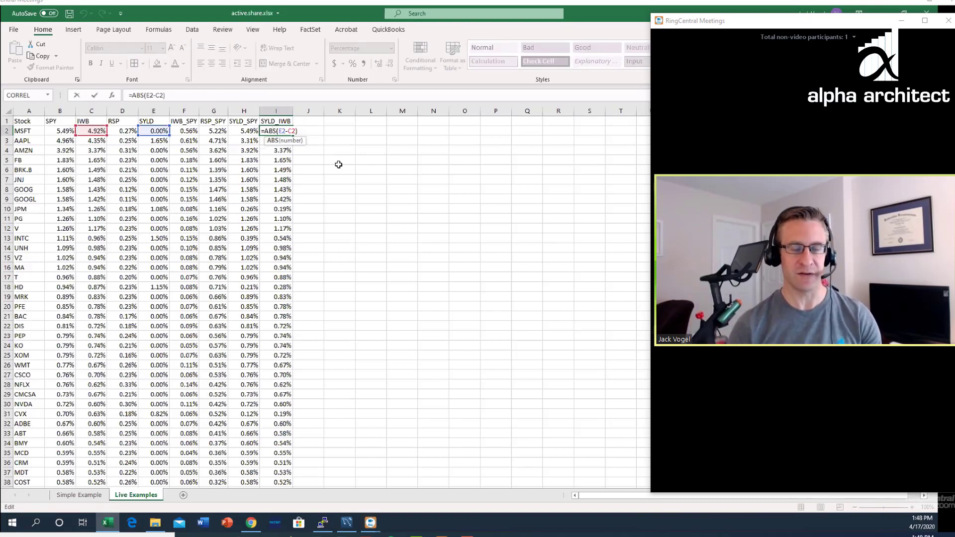
pyautogui.press('Escape')
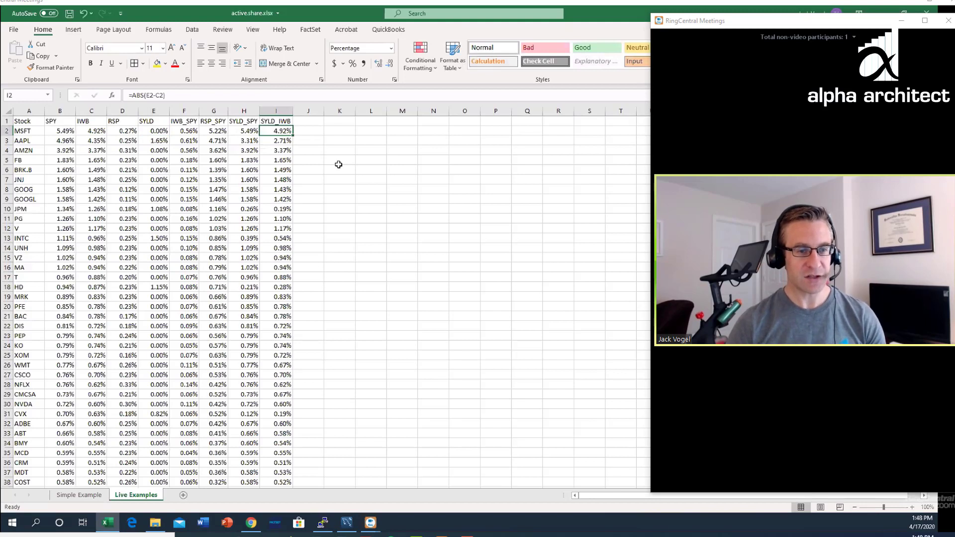
pyautogui.press('Left')
pyautogui.press('Left')
pyautogui.press('Left')
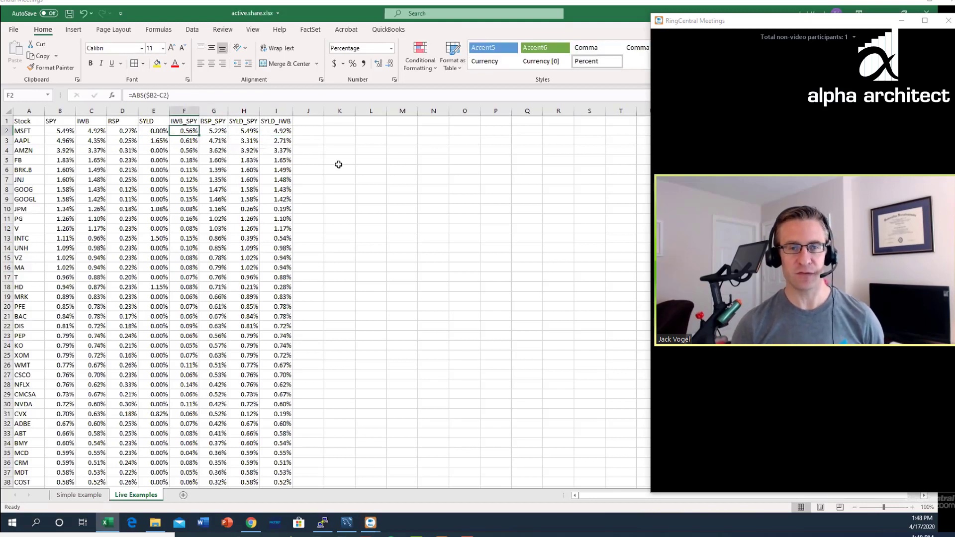
# Step: Browse down the stock list, then scroll back up to the first stocks
pyautogui.press('Down')
pyautogui.press('Down')
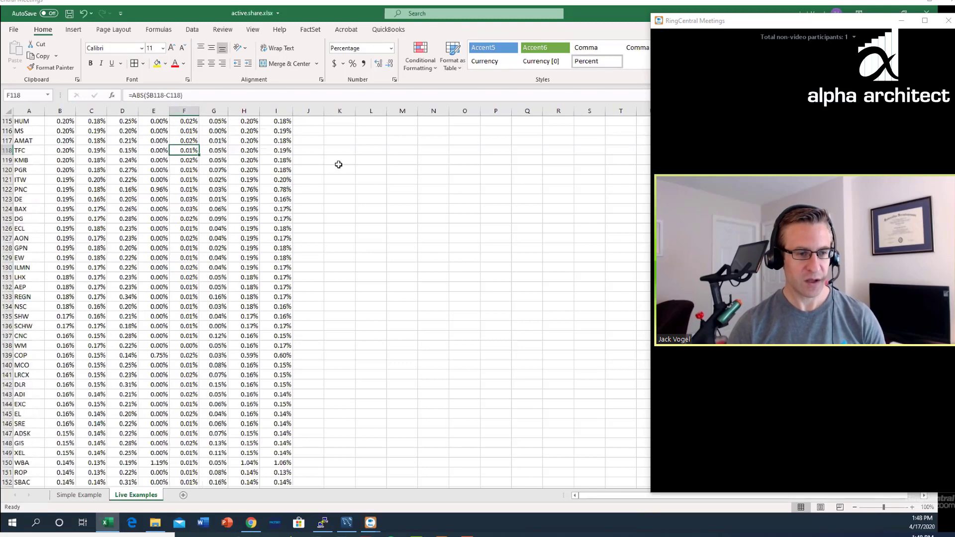
pyautogui.press('Down')
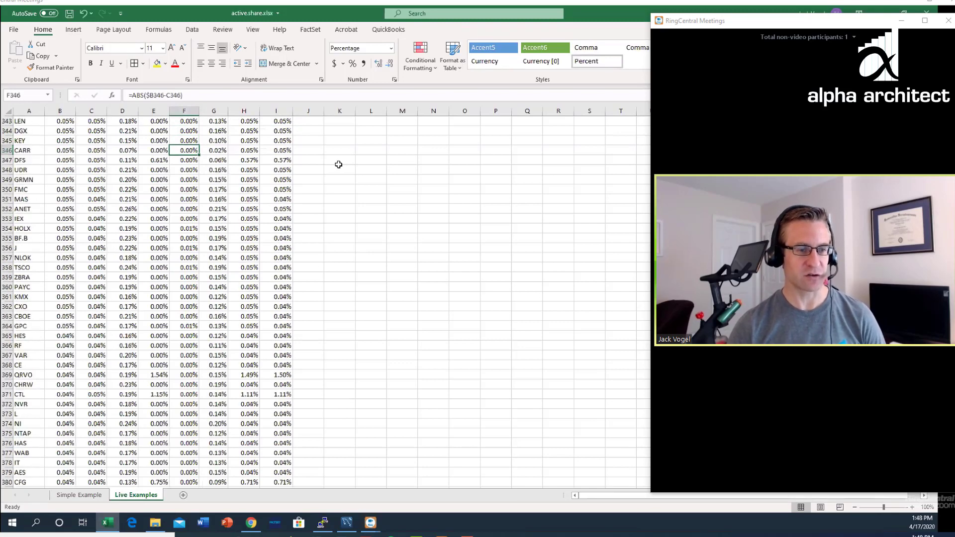
pyautogui.press('Down')
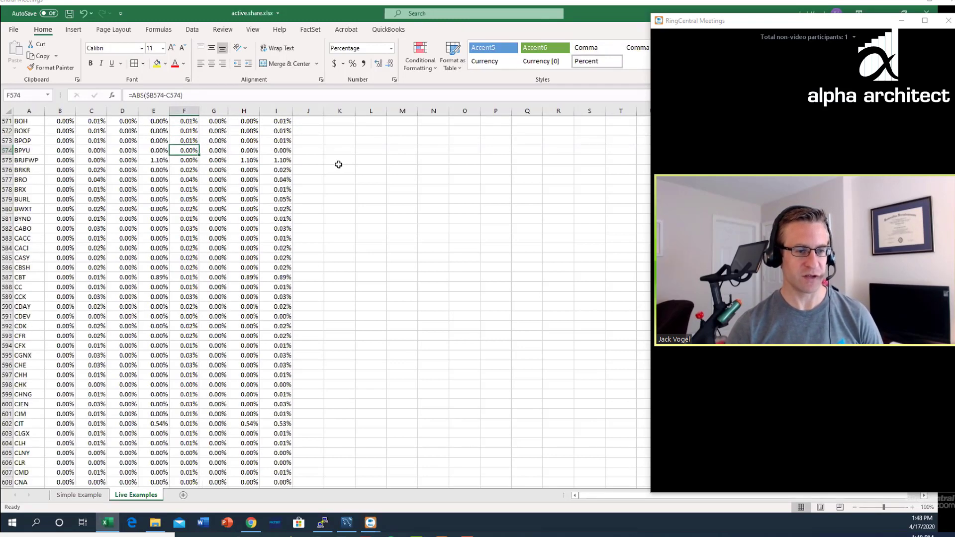
pyautogui.scroll(20, 348, 164)
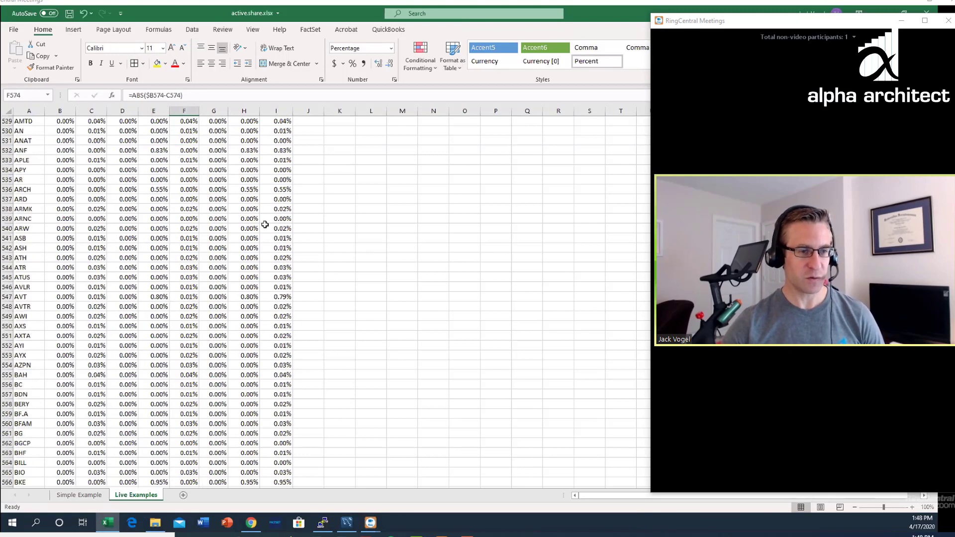
pyautogui.scroll(3, 104, 184)
# Step: Select AA's zero SPY weights and the IWB weights from AA and ACC down to row 536
pyautogui.click(67, 191)
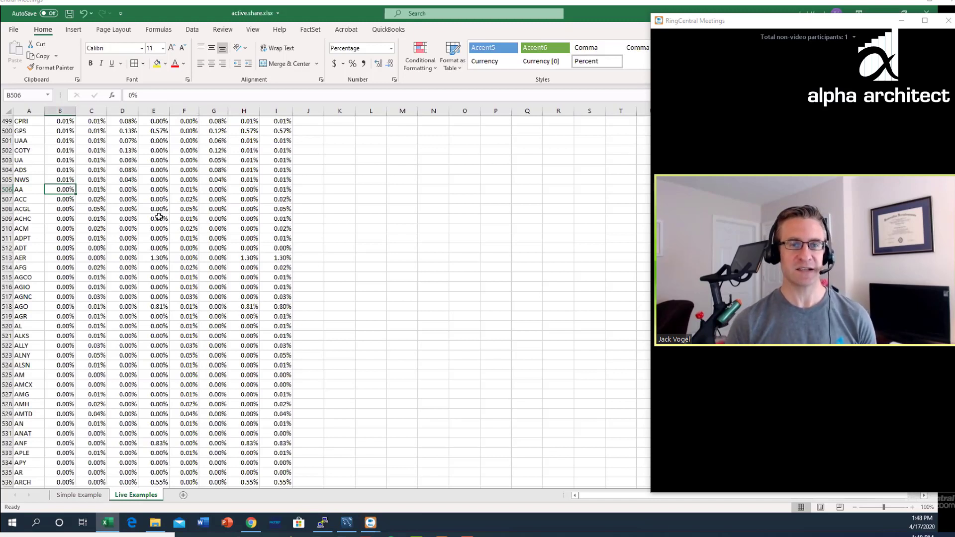
pyautogui.hotkey('shift', 'Down')
pyautogui.hotkey('shift', 'Down')
pyautogui.hotkey('shift', 'Down')
pyautogui.hotkey('shift', 'Down')
pyautogui.hotkey('shift', 'Down')
pyautogui.hotkey('shift', 'Down')
pyautogui.hotkey('shift', 'Down')
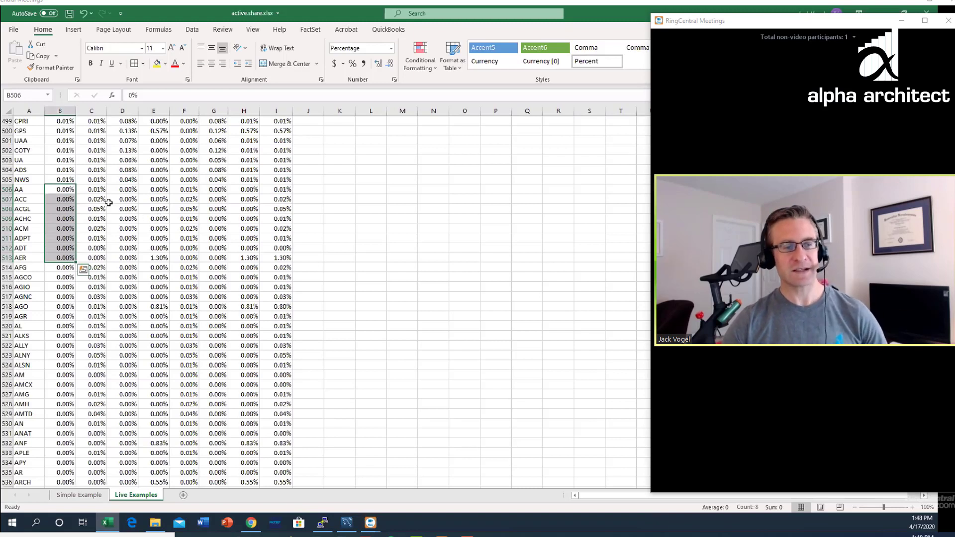
pyautogui.moveTo(95, 190); pyautogui.dragTo(92, 249)
pyautogui.click(112, 247)
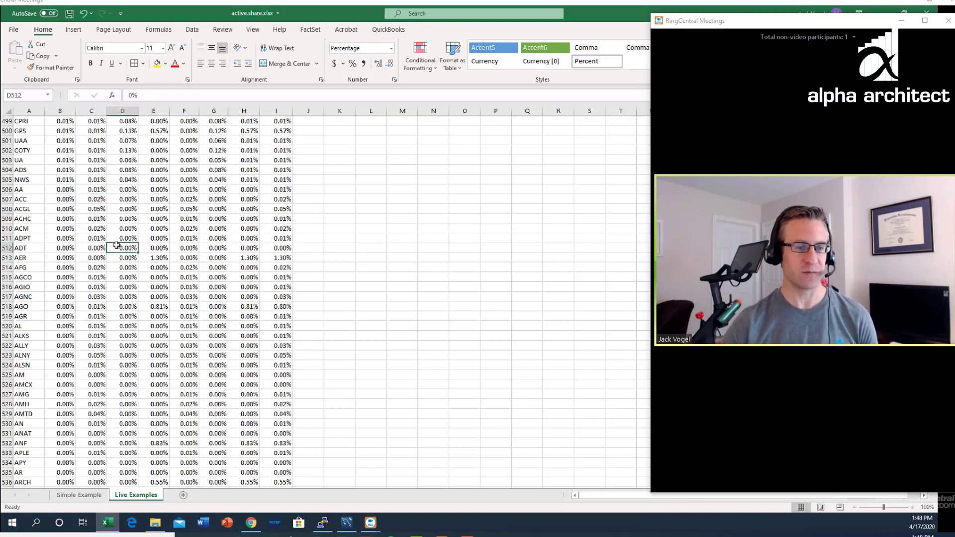
pyautogui.moveTo(83, 190); pyautogui.dragTo(90, 200)
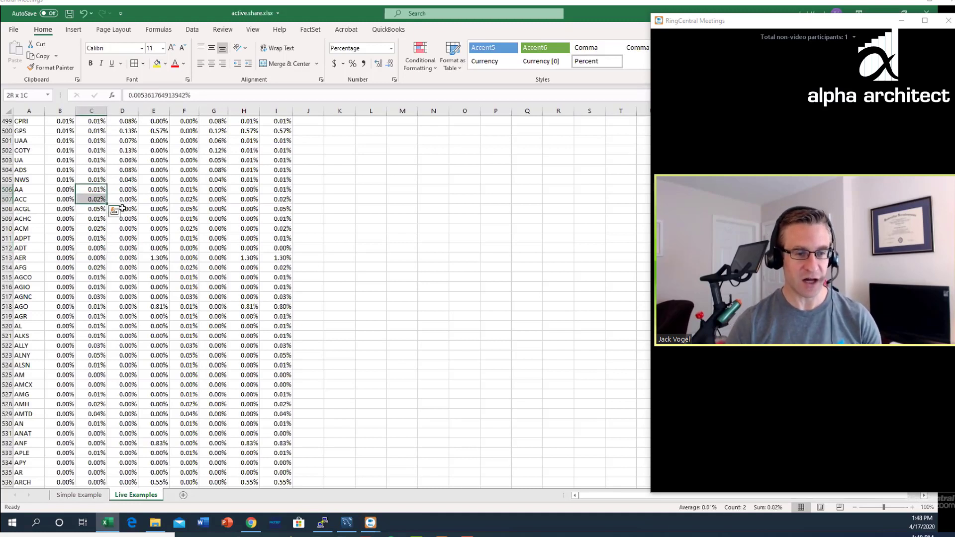
pyautogui.hotkey('shift', 'Down')
pyautogui.hotkey('shift', 'Down')
pyautogui.hotkey('shift', 'Down')
pyautogui.hotkey('shift', 'Down')
pyautogui.hotkey('shift', 'Down')
pyautogui.hotkey('shift', 'Down')
pyautogui.hotkey('shift', 'Down')
pyautogui.hotkey('shift', 'Down')
pyautogui.hotkey('shift', 'Down')
pyautogui.hotkey('shift', 'Down')
pyautogui.hotkey('shift', 'Down')
pyautogui.hotkey('shift', 'Down')
pyautogui.hotkey('shift', 'Down')
pyautogui.hotkey('shift', 'Down')
pyautogui.hotkey('shift', 'Down')
pyautogui.hotkey('shift', 'Down')
pyautogui.hotkey('shift', 'Down')
pyautogui.hotkey('shift', 'Down')
pyautogui.hotkey('shift', 'Down')
pyautogui.hotkey('shift', 'Down')
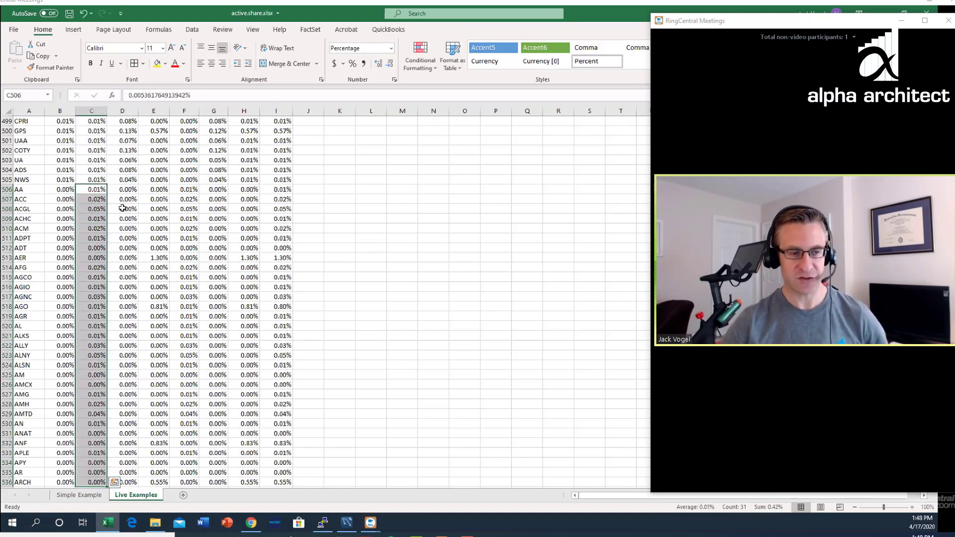
# Step: Jump to the last stock and reveal the summary: IWB_SPY 9.51%, SYLD_SPY 89.54%, SYLD_IWB 90.19%
pyautogui.click(268, 207)
pyautogui.hotkey('ctrl', 'Down')
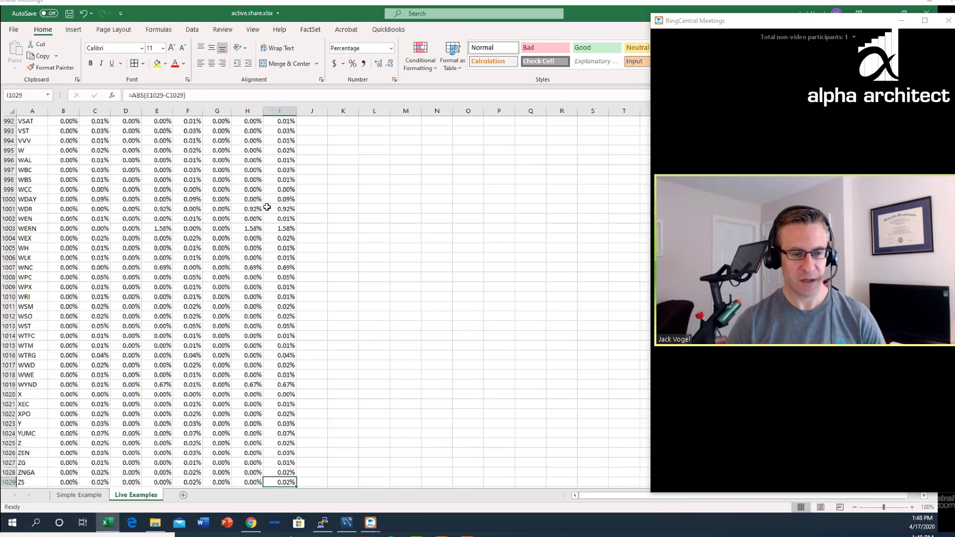
pyautogui.scroll(-7, 254, 287)
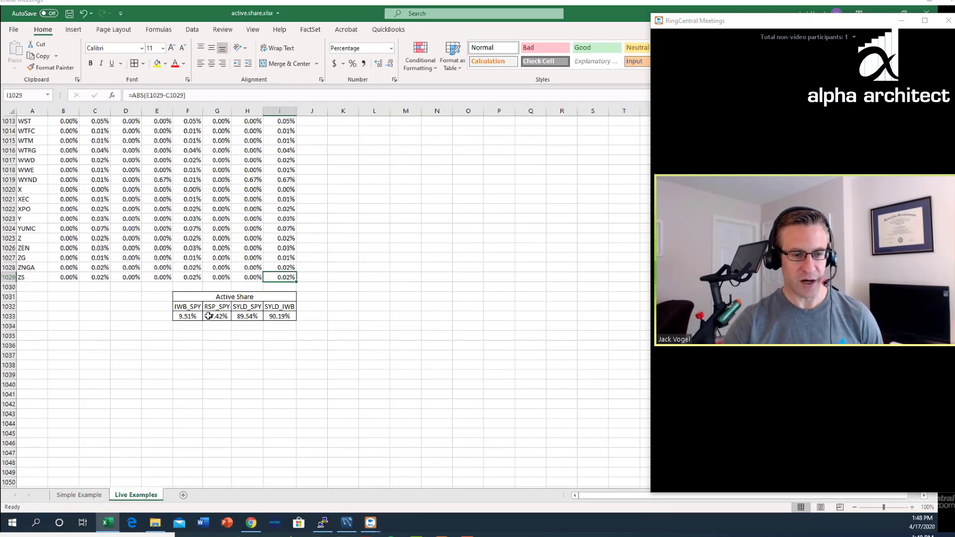
pyautogui.doubleClick(190, 317)
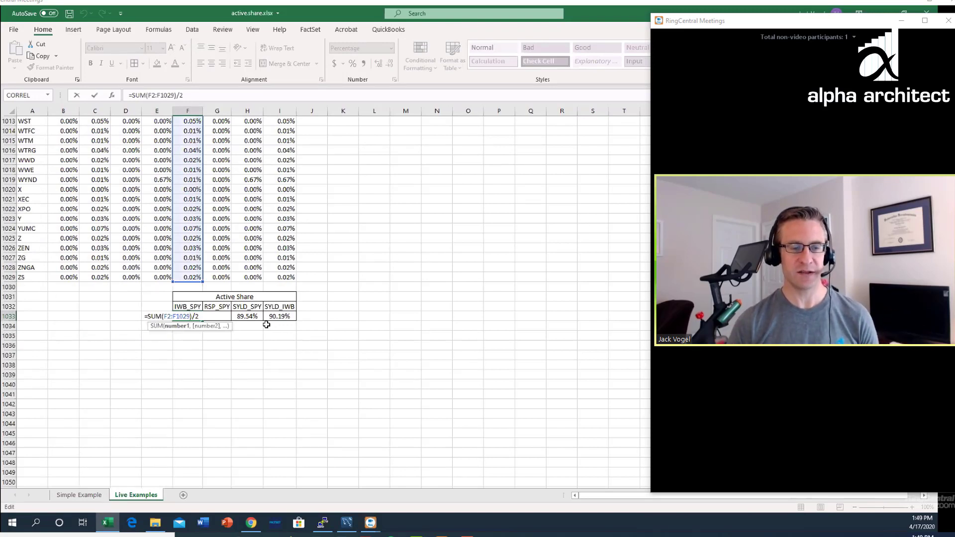
pyautogui.press('Escape')
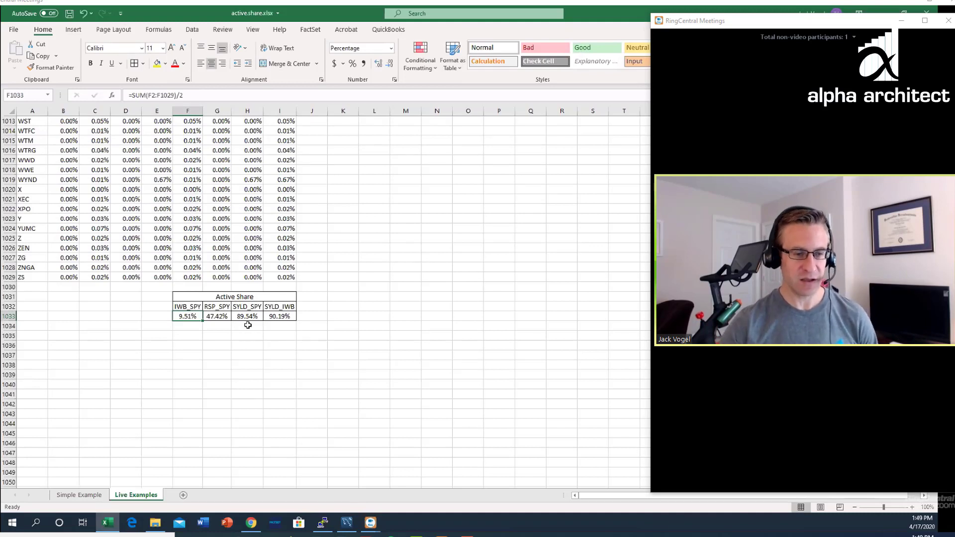
pyautogui.click(192, 307)
pyautogui.click(202, 330)
pyautogui.press('Up')
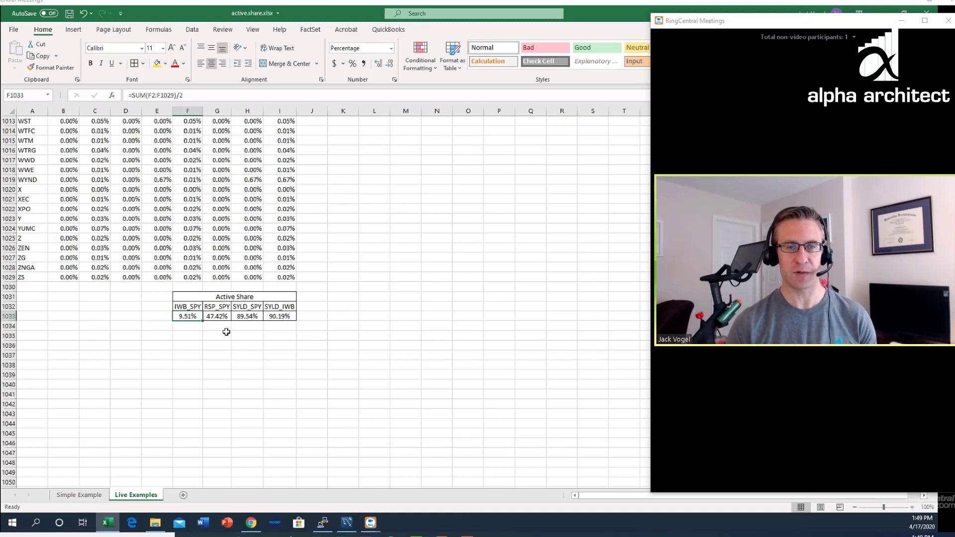
pyautogui.press('Right')
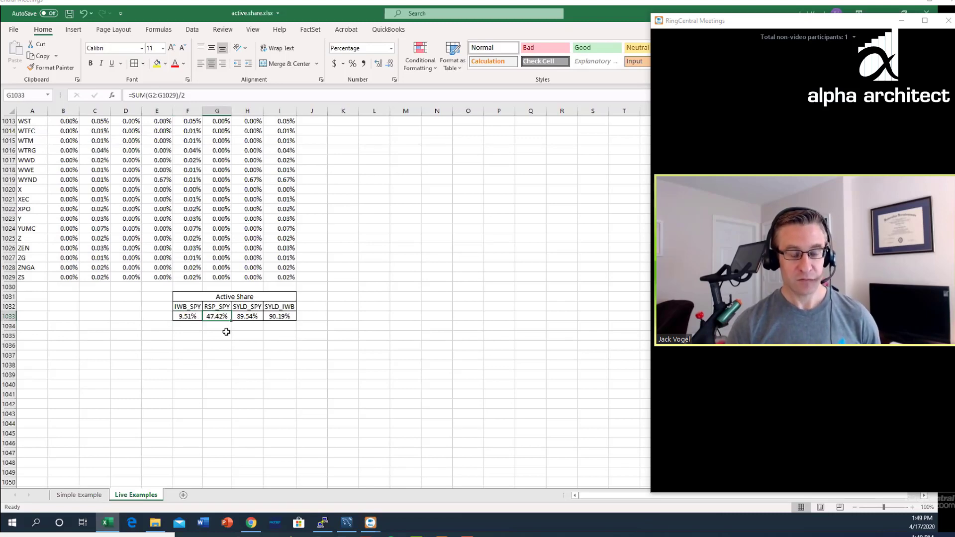
pyautogui.click(84, 495)
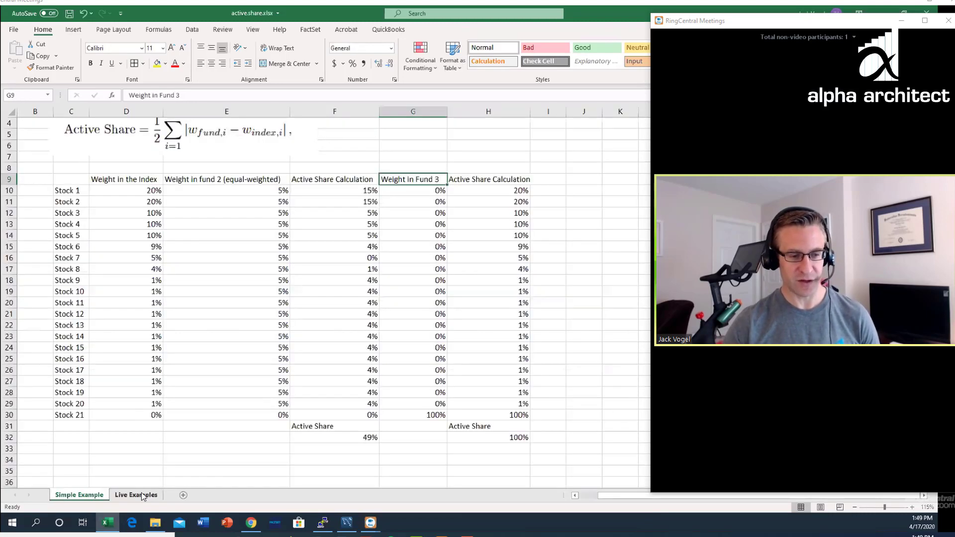
pyautogui.click(142, 495)
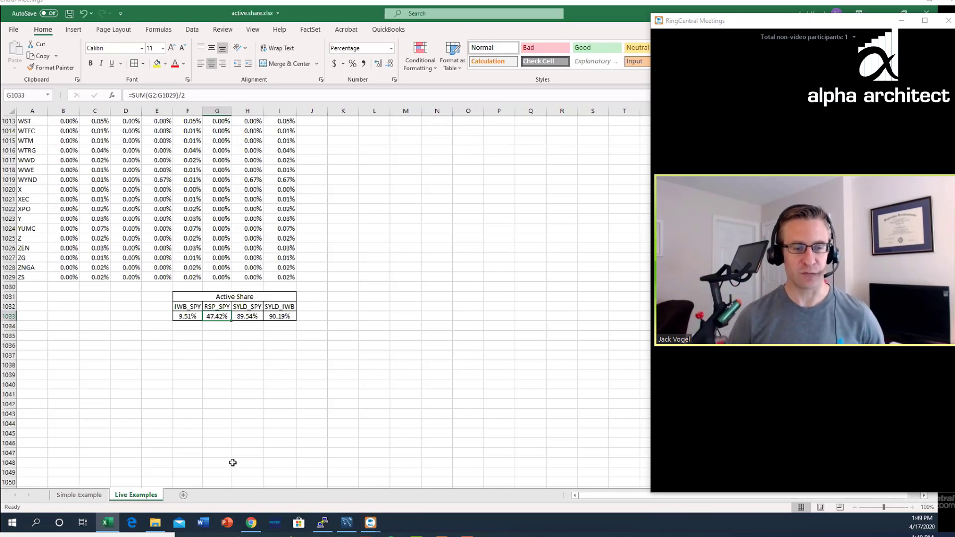
pyautogui.press('Right')
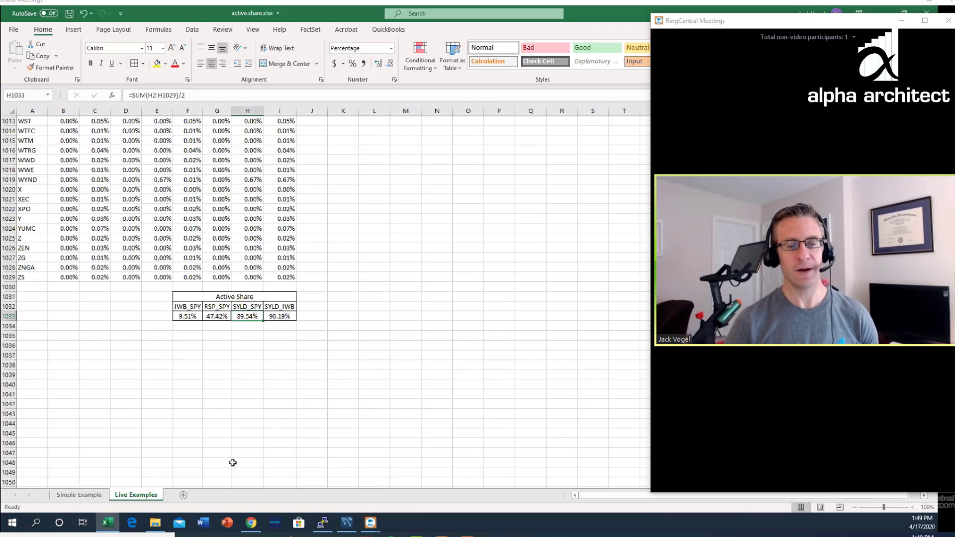
pyautogui.hotkey('shift', 'Right')
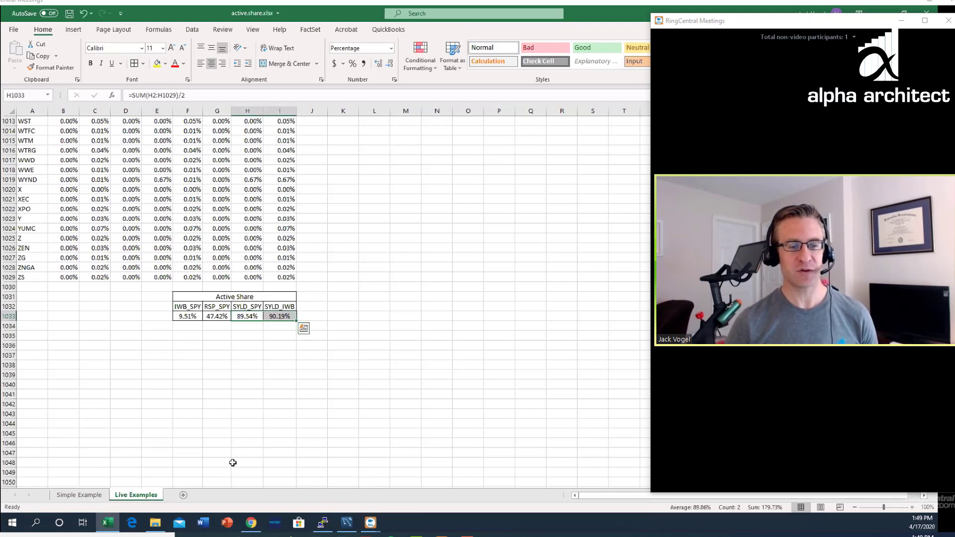
pyautogui.hotkey('shift', 'Left')
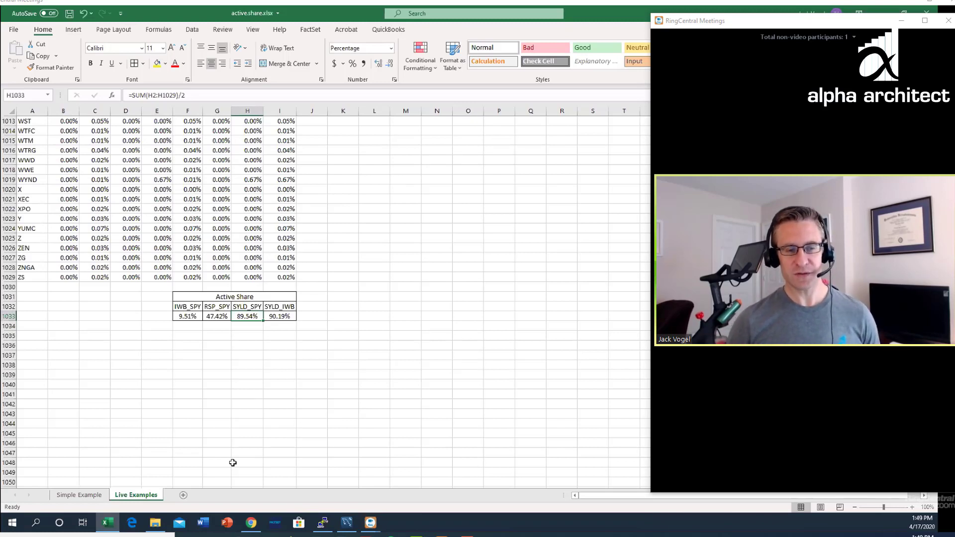
pyautogui.press('Left')
pyautogui.press('Left')
pyautogui.press('Right')
pyautogui.press('Right')
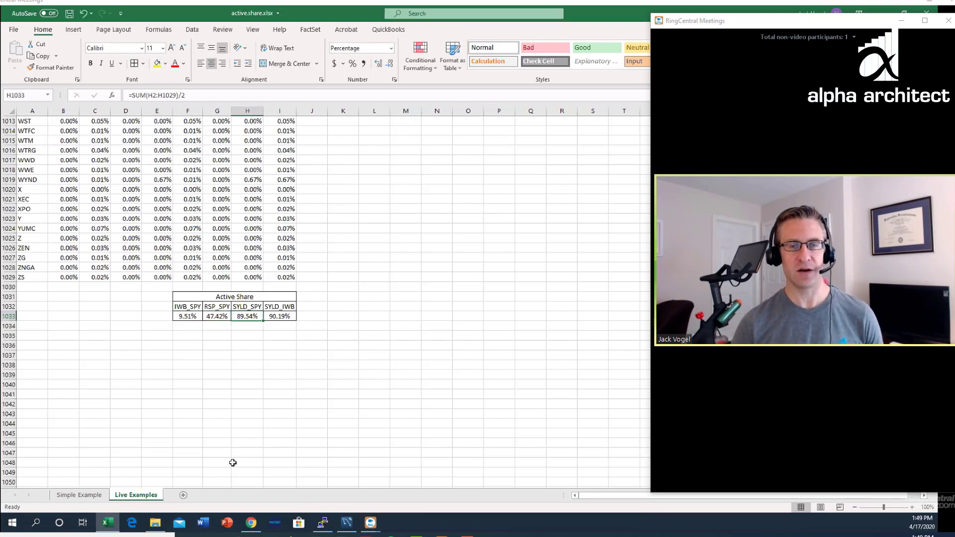